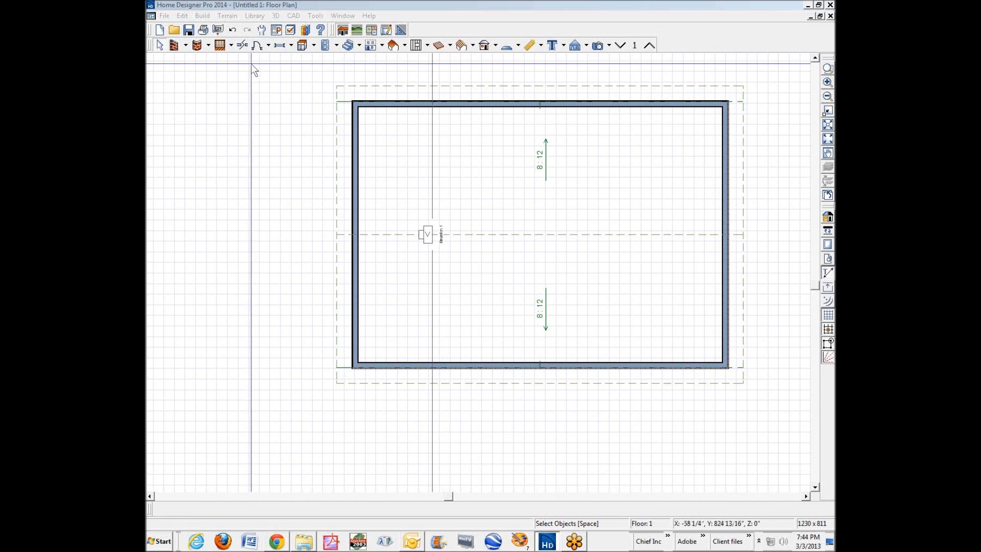
Check the roof options of the left gable wall in the floor plan, leaving its specification without changes.
left_click(253, 16)
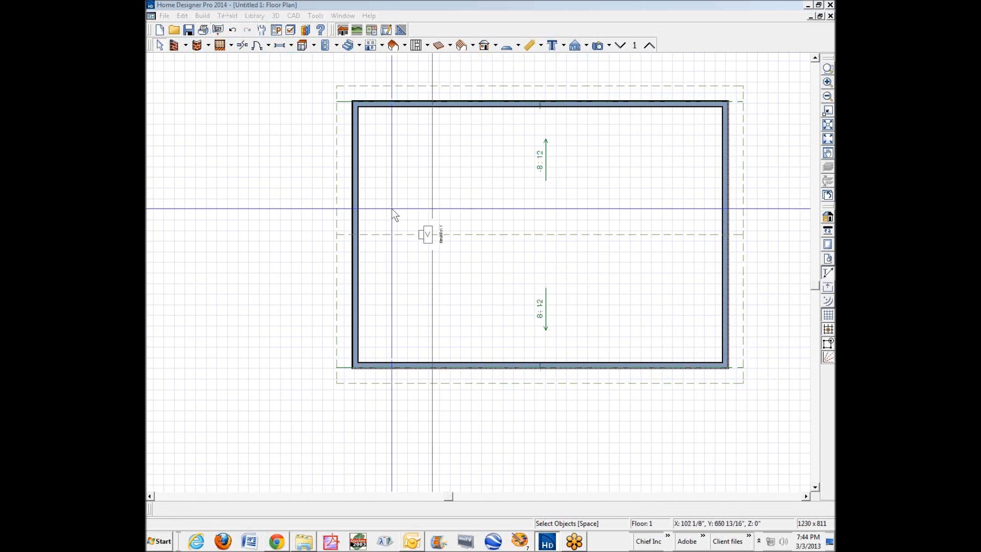
double_click(356, 198)
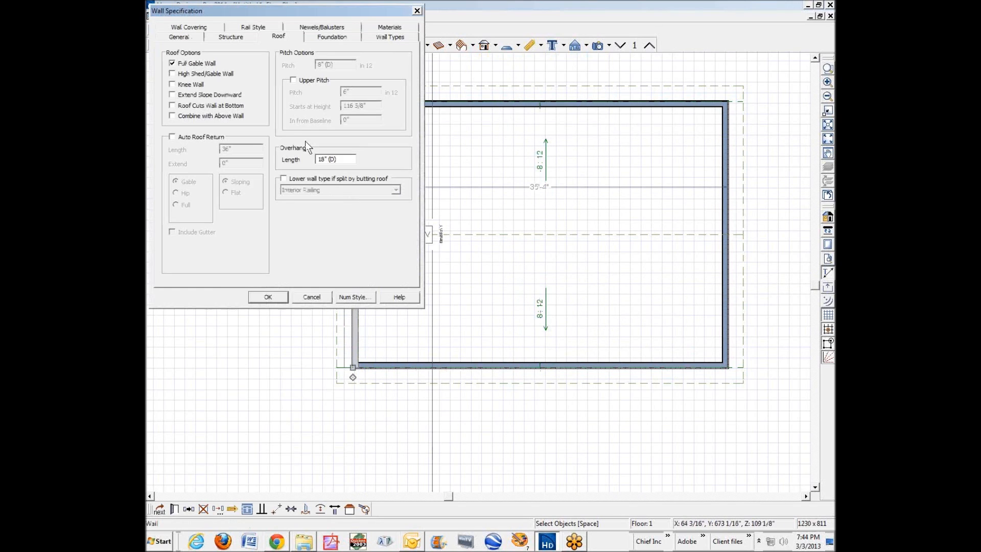
left_click(313, 298)
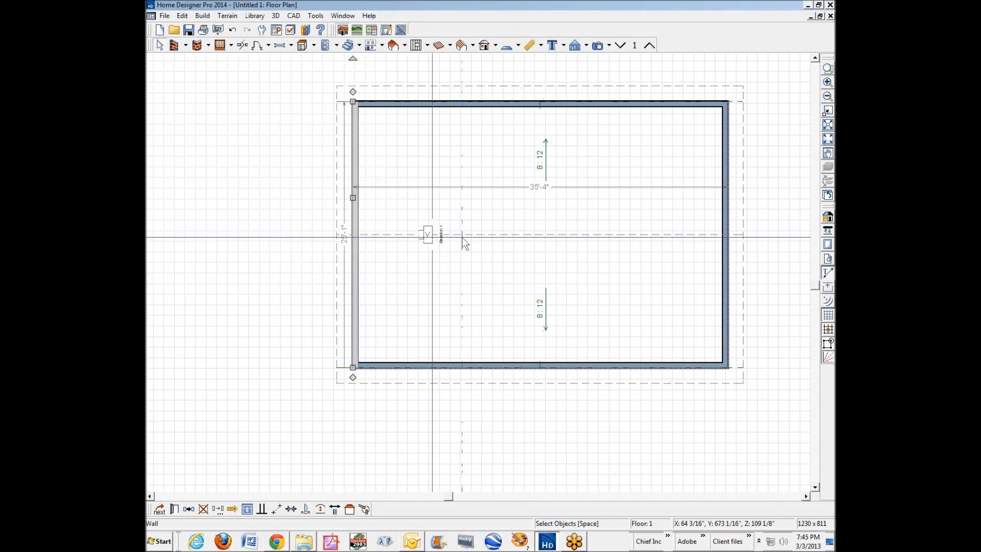
Draw a roof truss across the building from eave to eave, about 4'-3" in from the left gable wall.
left_click(202, 17)
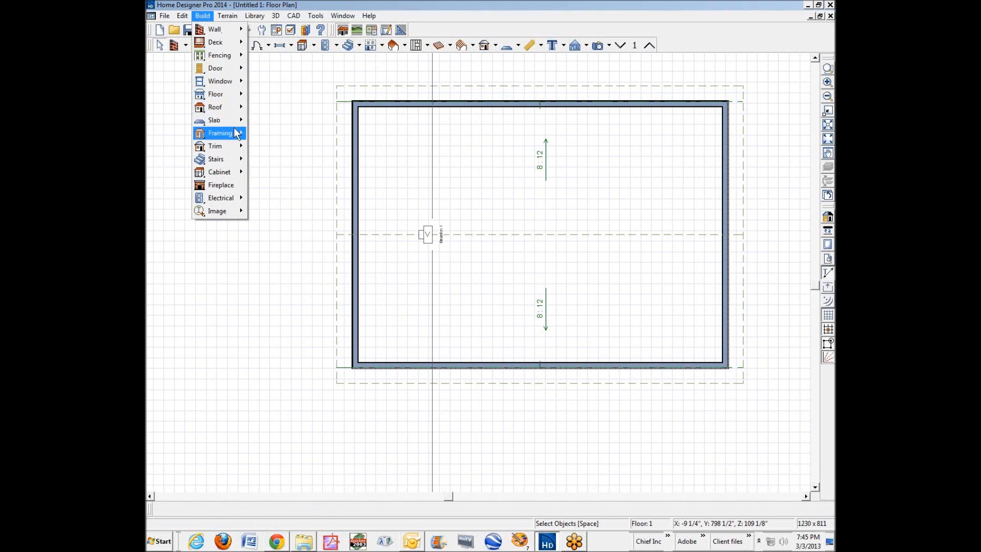
mouse_move(237, 137)
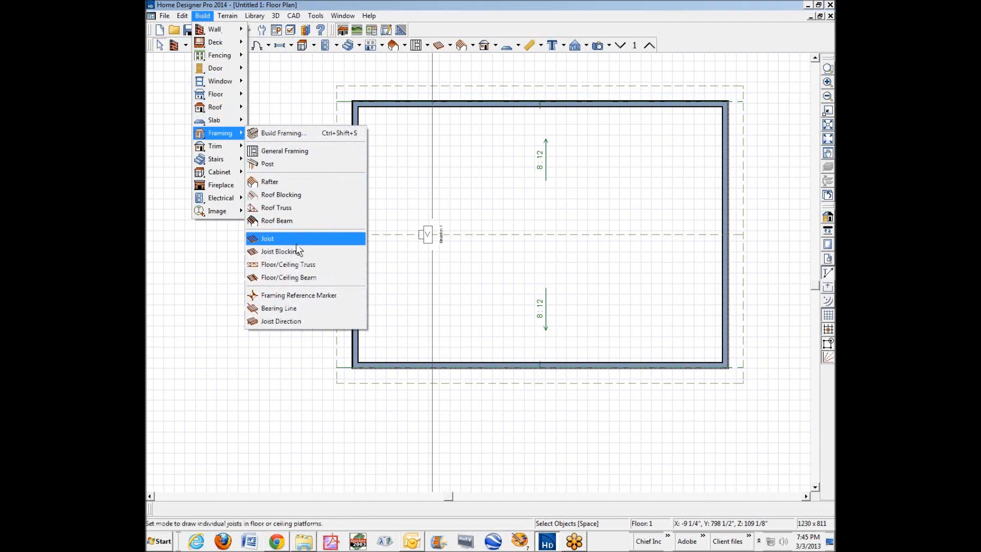
left_click(295, 205)
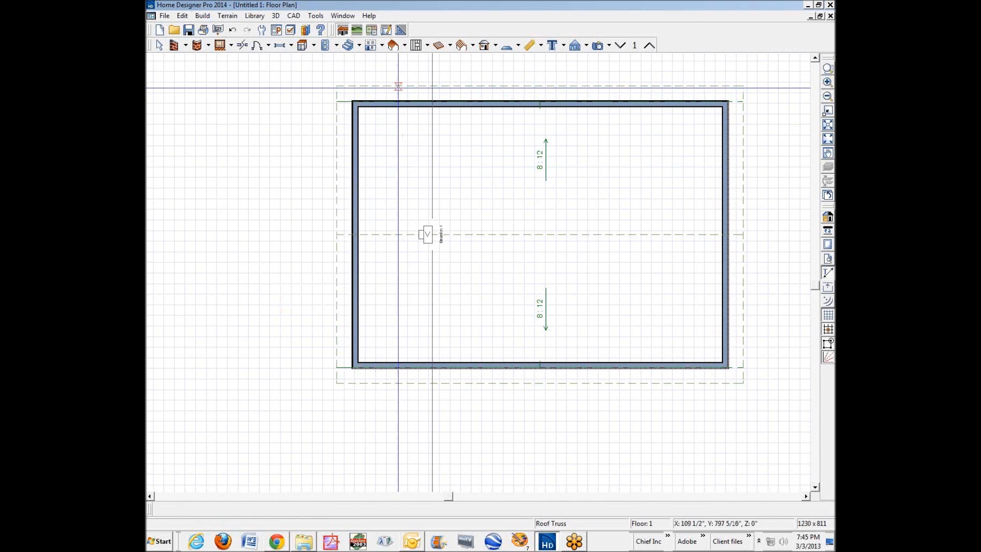
left_click_drag(398, 87, 398, 381)
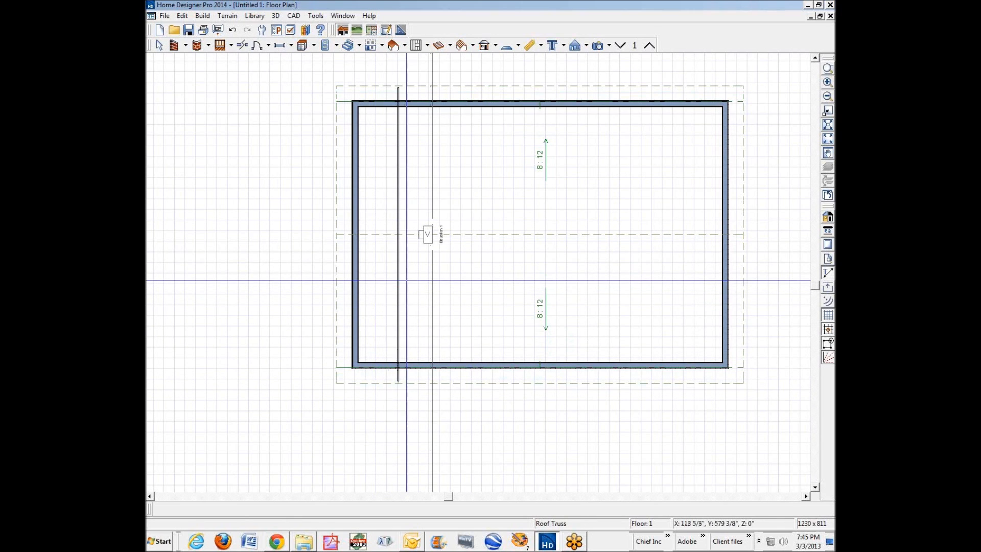
Review the general settings in the new roof truss's specification without changing them.
right_click(401, 281)
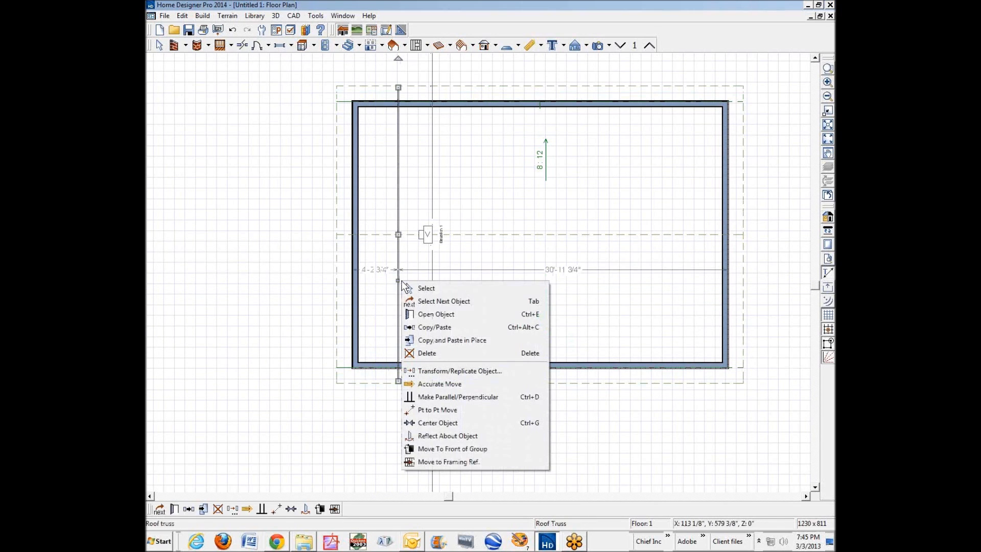
left_click(438, 314)
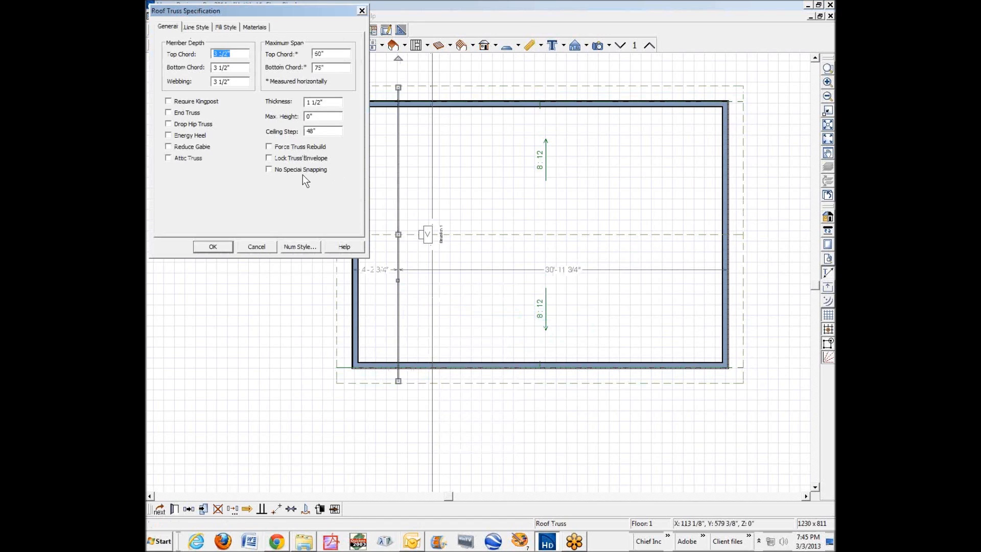
left_click(256, 247)
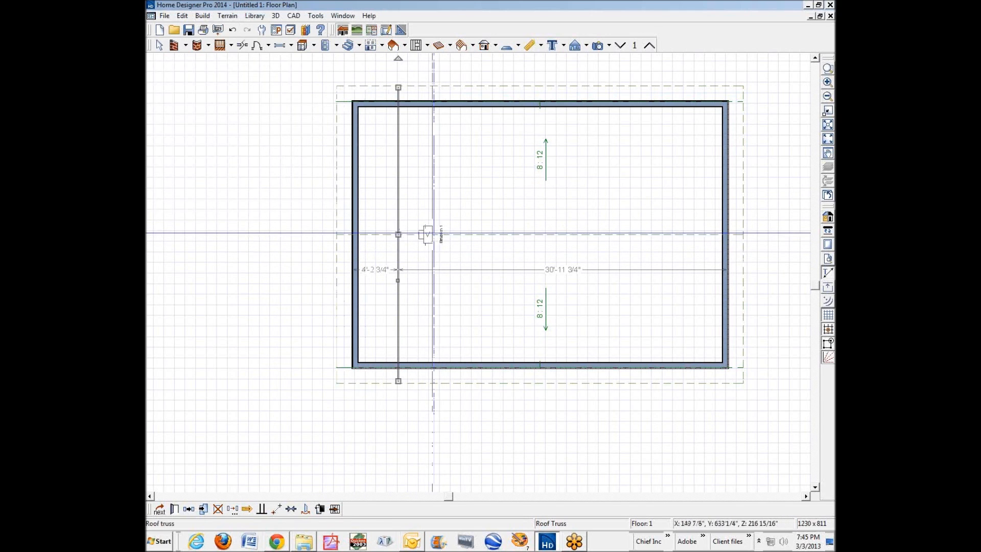
Compare the display setting of the Framing, Roof Trusses layer in the Elevation 1 cross section and in the floor plan.
key("ctrl+Tab")
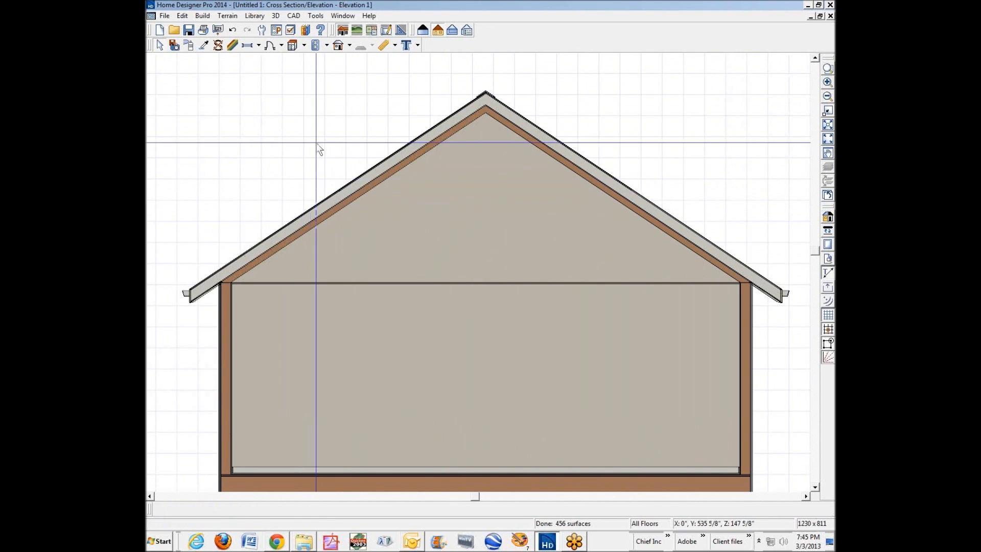
left_click(291, 30)
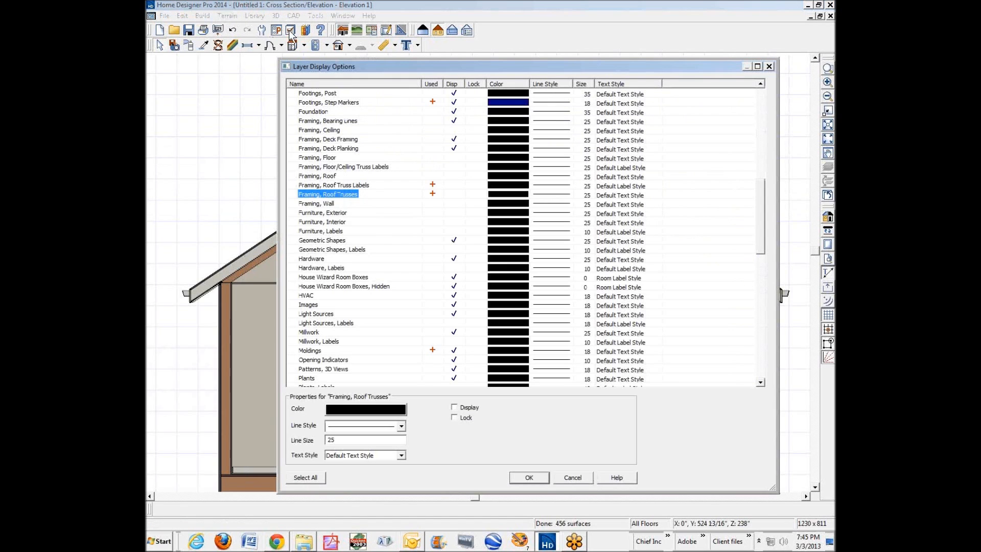
left_click(768, 66)
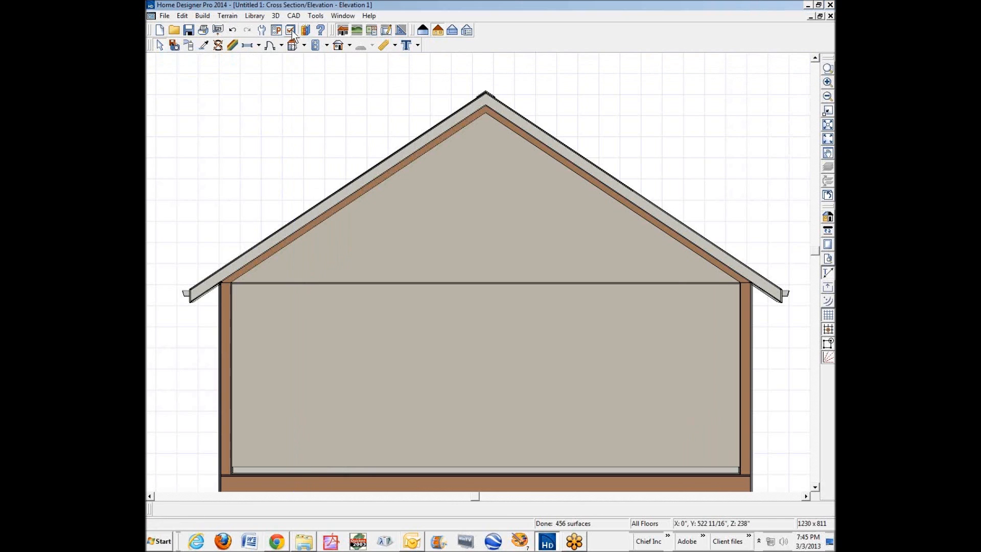
key("ctrl+Tab")
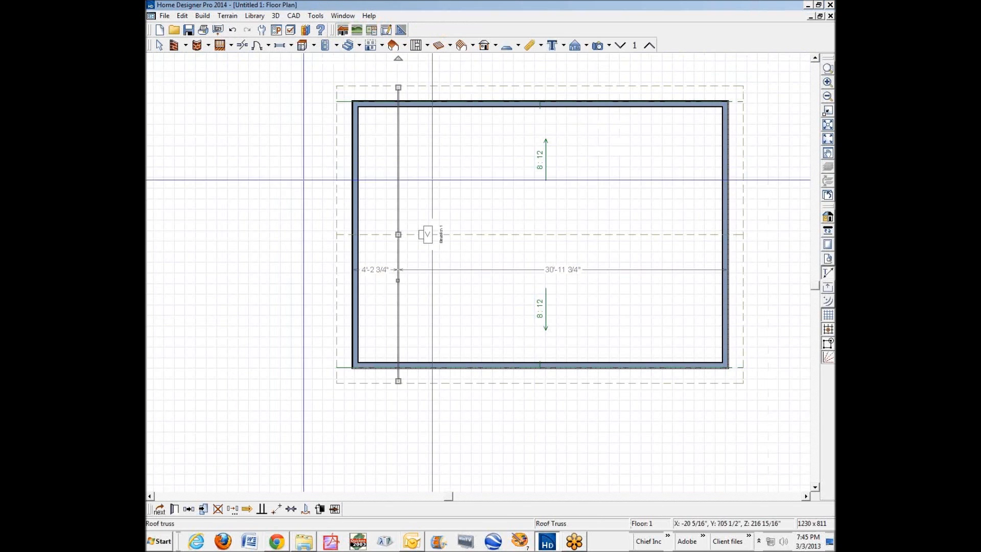
left_click(290, 29)
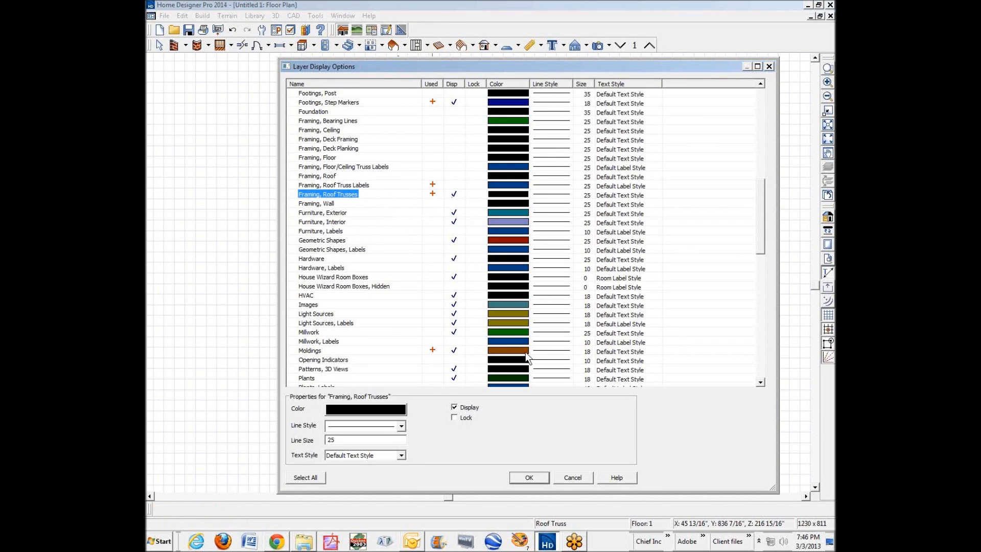
left_click(577, 475)
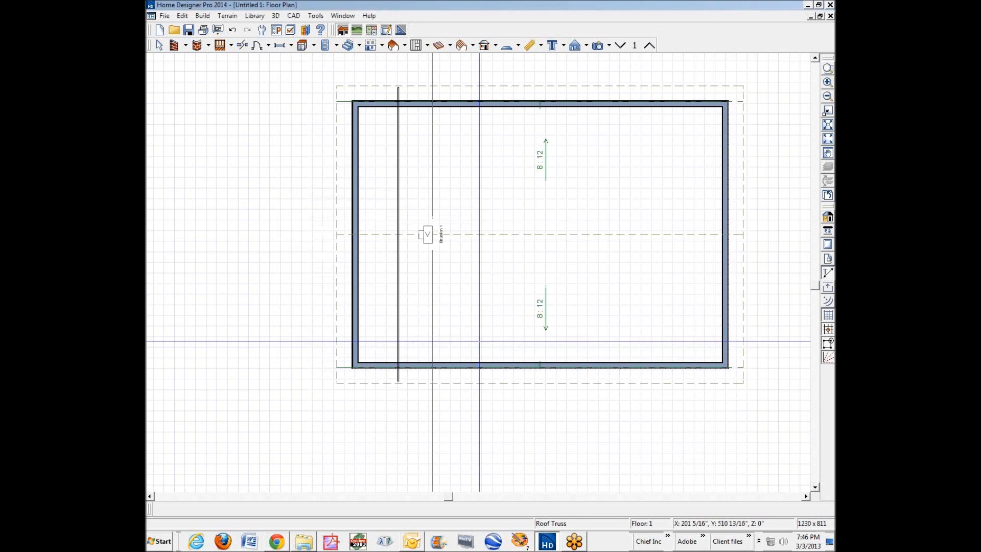
Turn on display of the Framing, Roof Trusses and Framing, Roof Truss Labels layers in the Elevation 1 cross section.
key("ctrl+Tab")
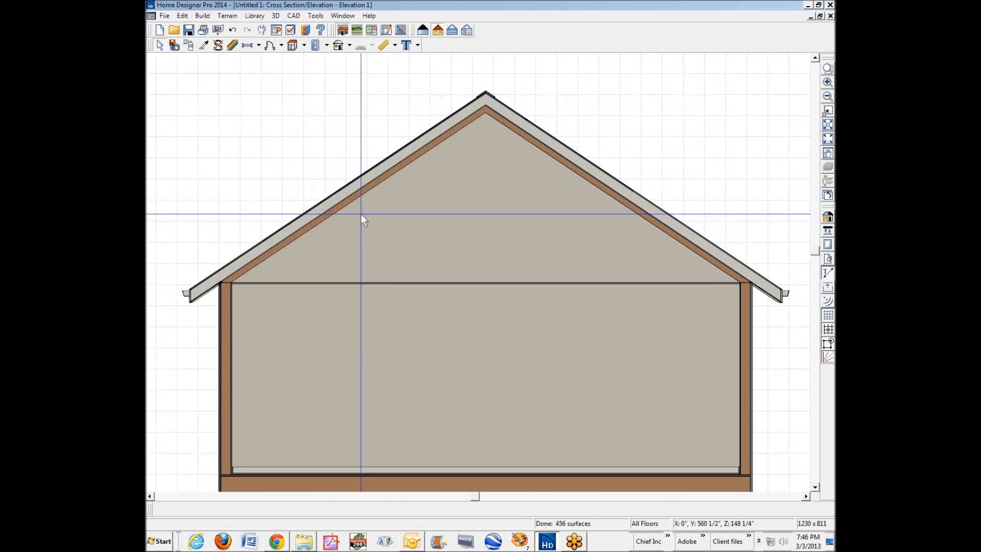
left_click(293, 33)
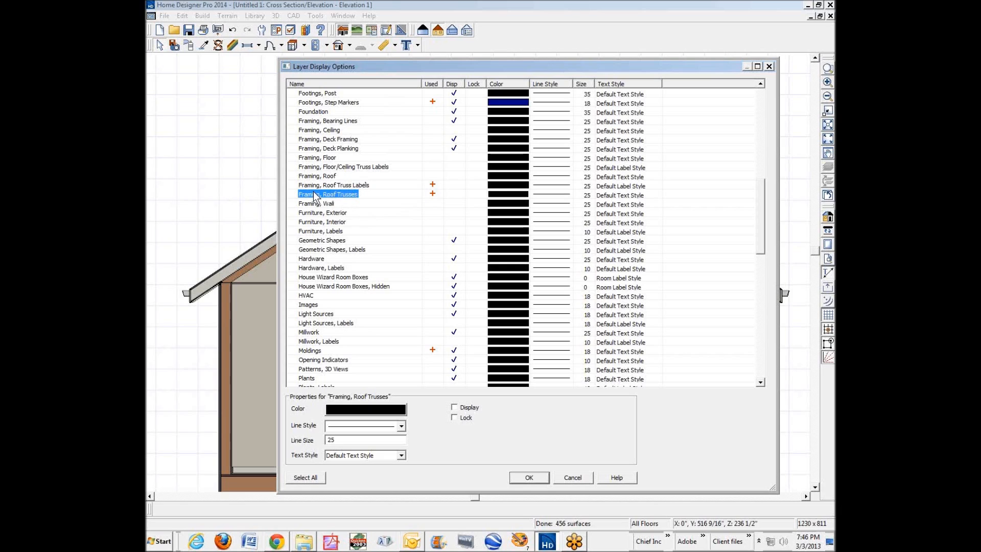
left_click(452, 185)
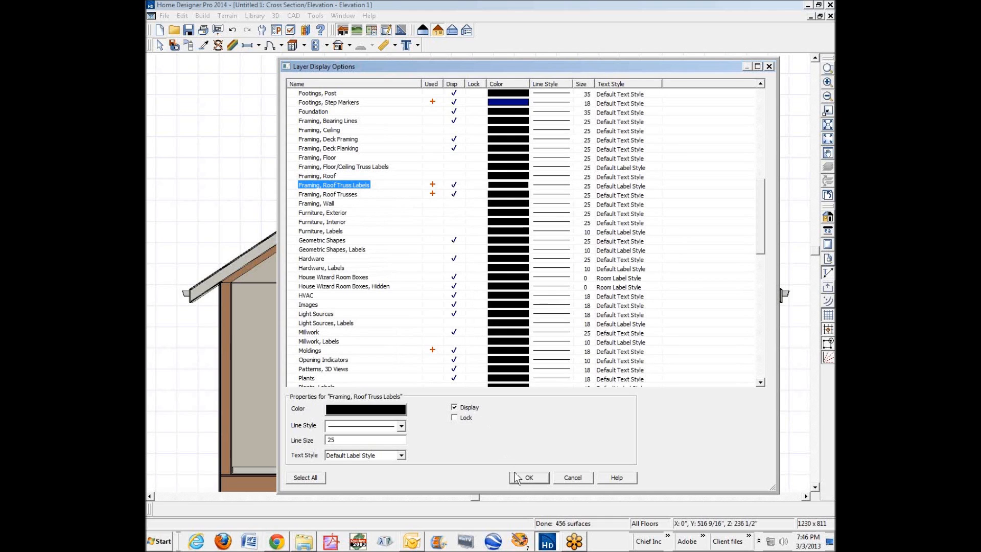
left_click(529, 478)
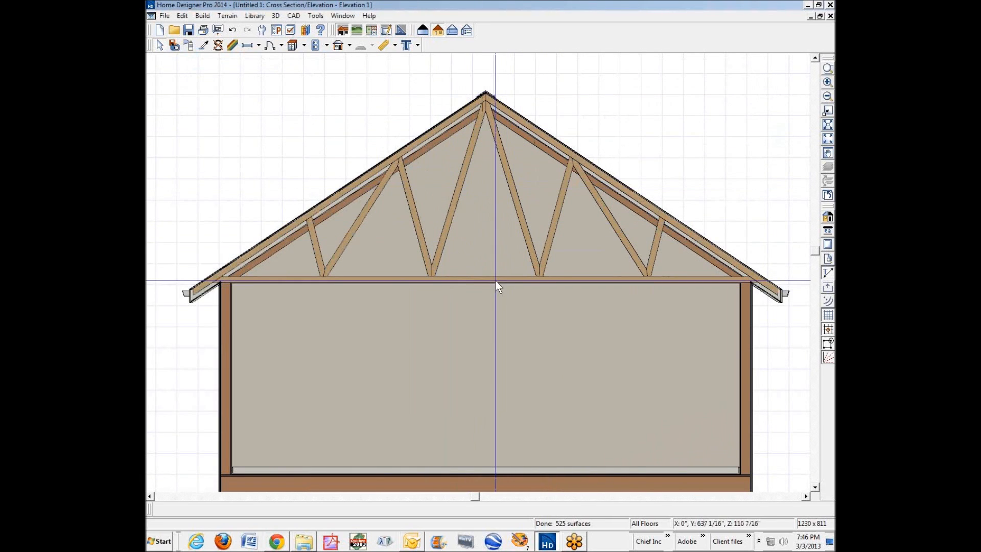
Turn off display of the Walls, Attic layer in the cross section.
left_click(291, 30)
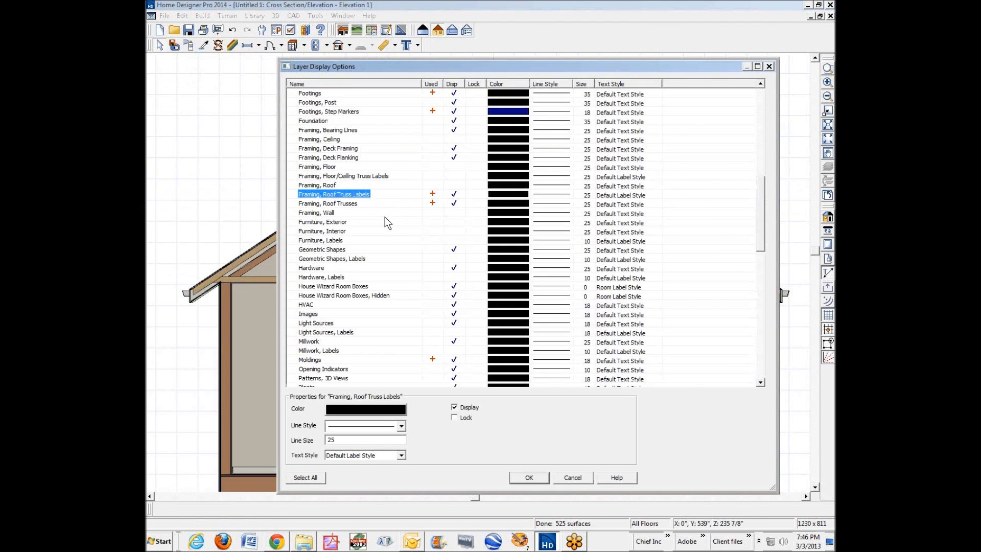
key("w")
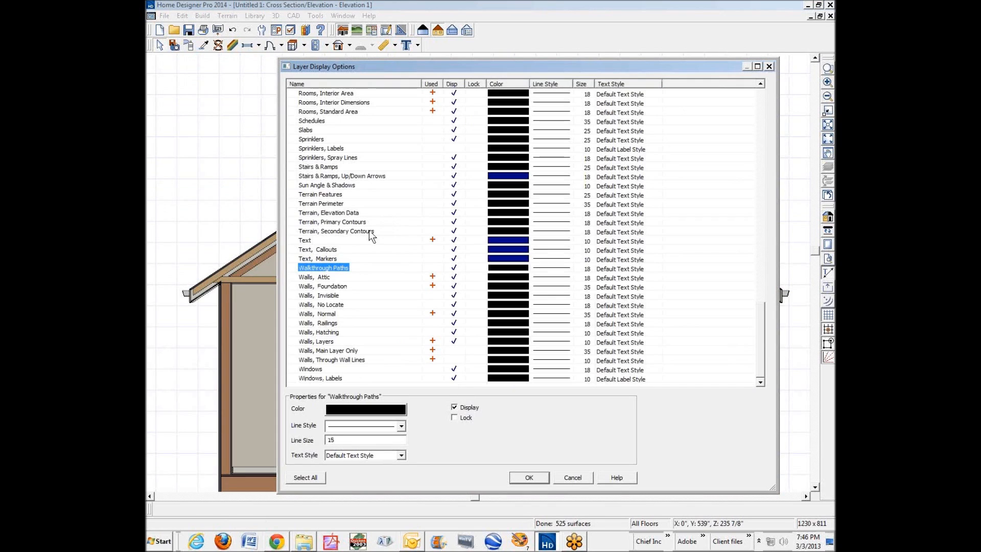
left_click(454, 277)
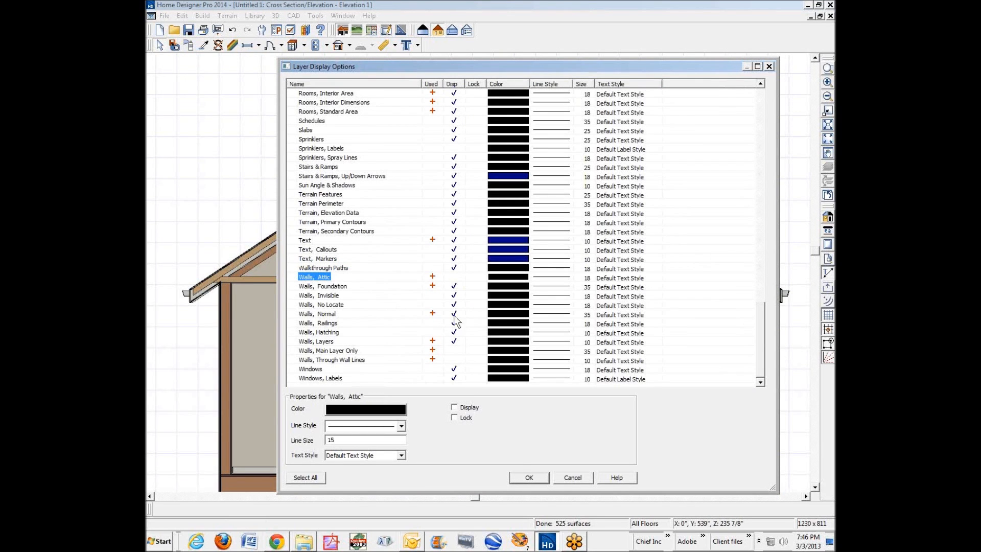
left_click(526, 476)
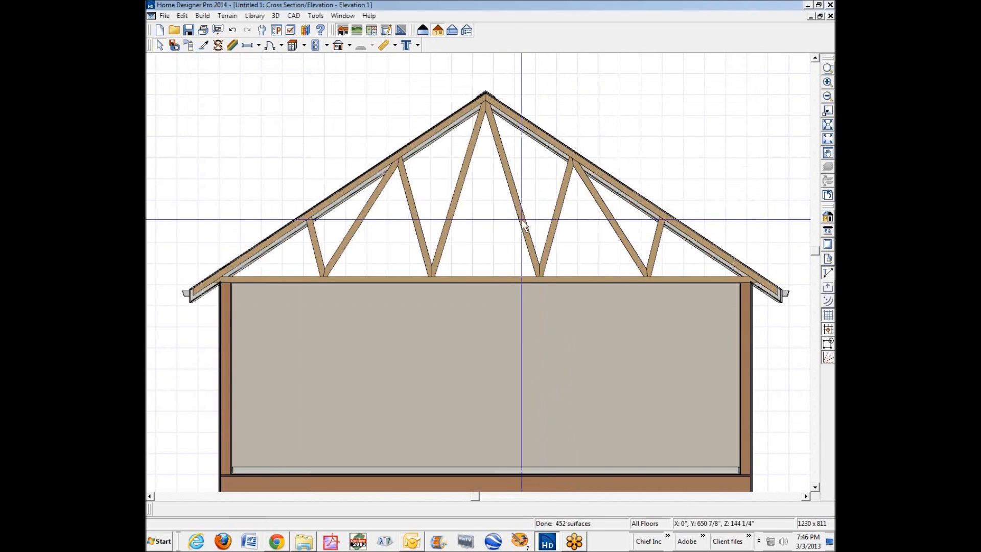
Turn on the End Truss option for the roof truss in the cross section.
left_click(521, 220)
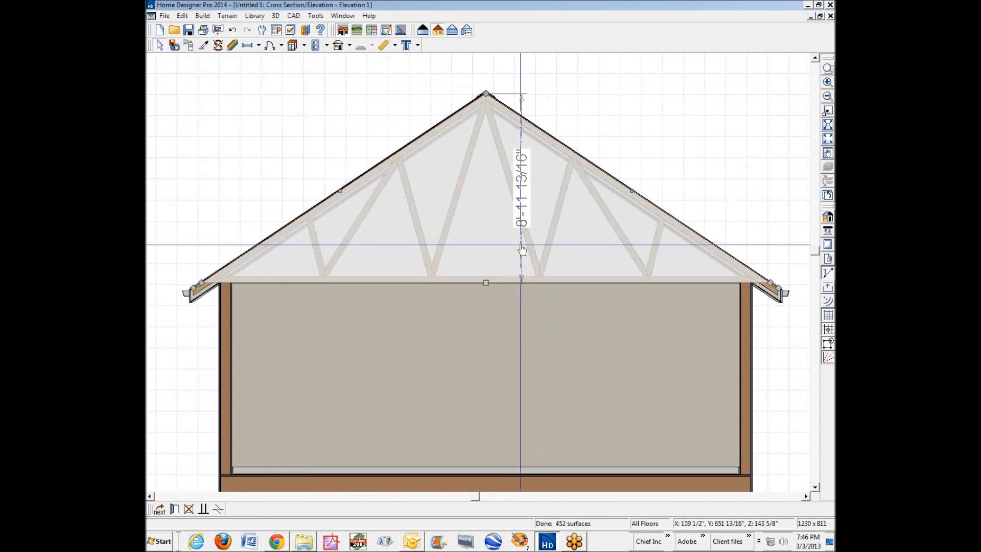
left_click(174, 509)
left_click_drag(190, 10, 411, 206)
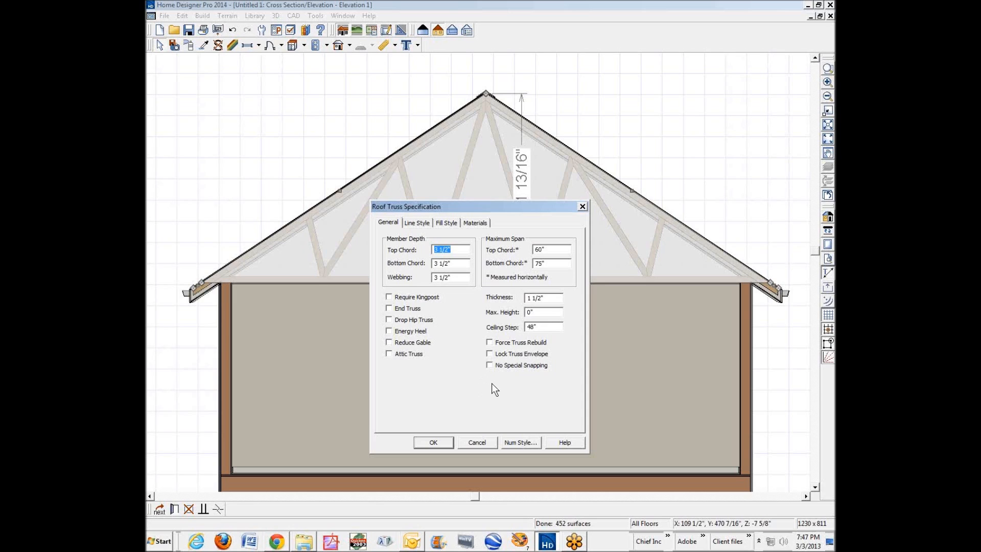
left_click(388, 308)
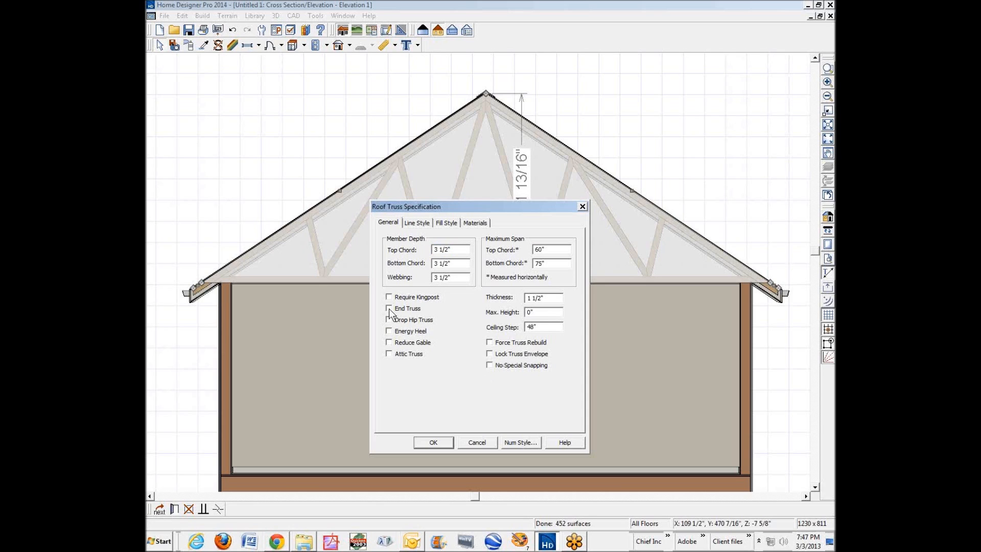
left_click(443, 440)
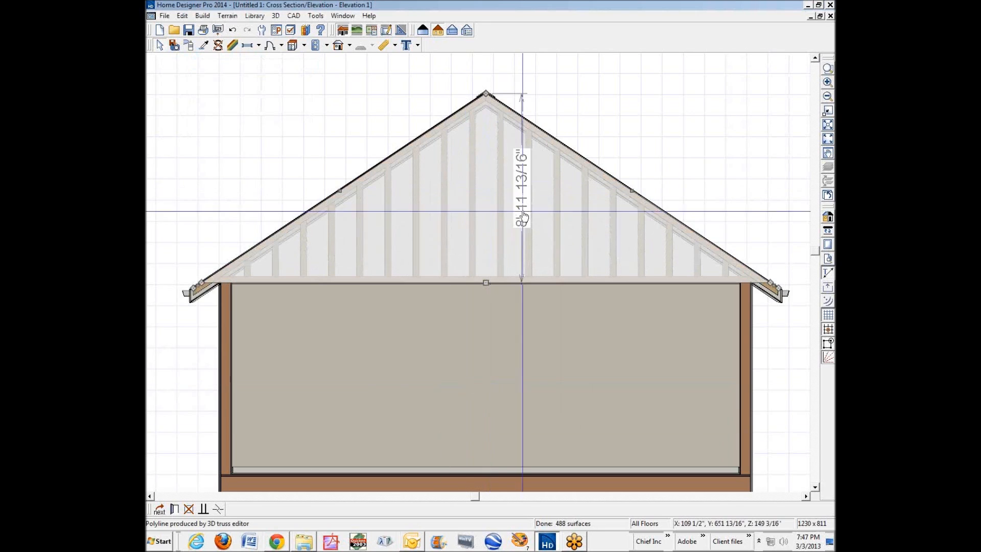
Turn off the roof truss's End Truss option to restore its regular webbing.
left_click(174, 509)
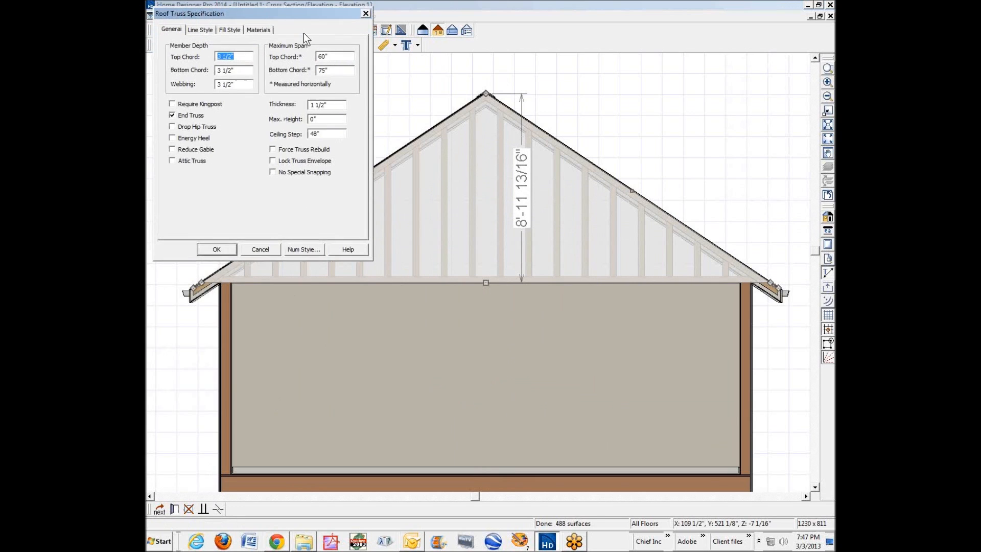
left_click_drag(269, 7, 613, 304)
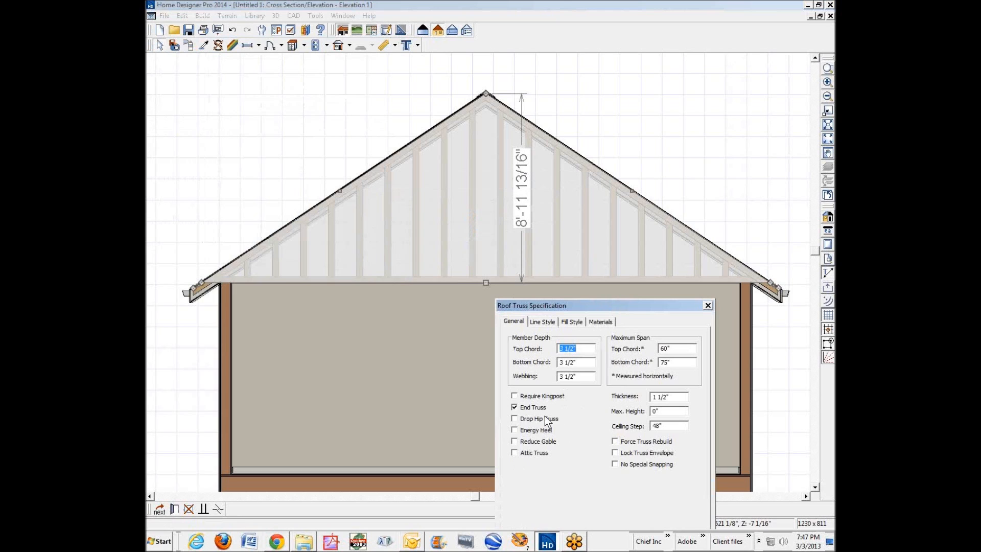
left_click(520, 409)
left_click_drag(635, 305, 657, 189)
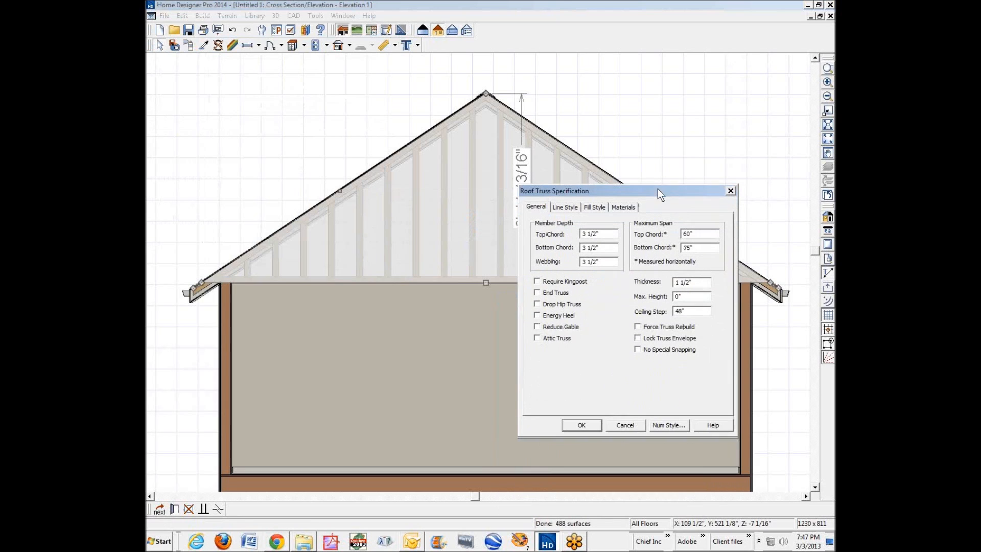
left_click(594, 425)
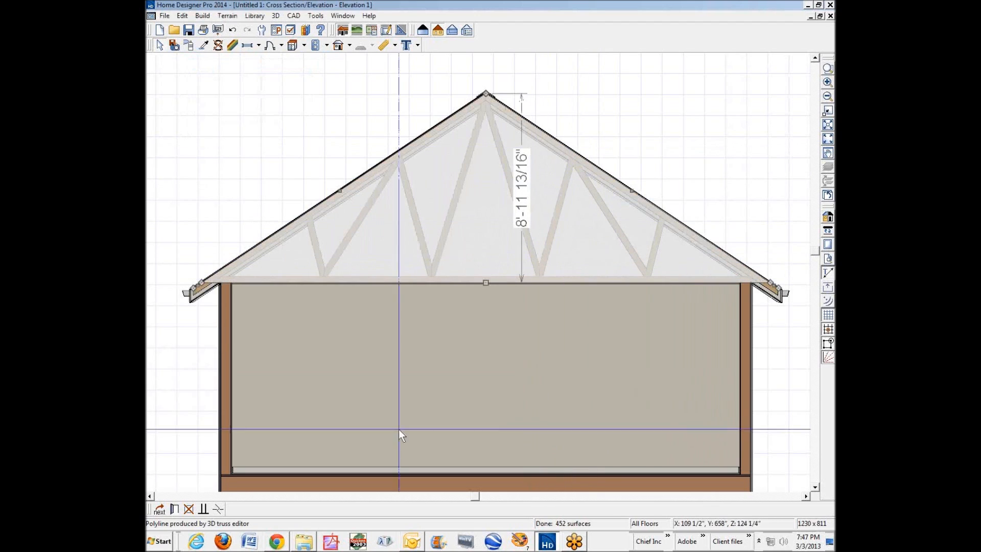
Set the roof truss's bottom chord maximum span to 90".
left_click(175, 510)
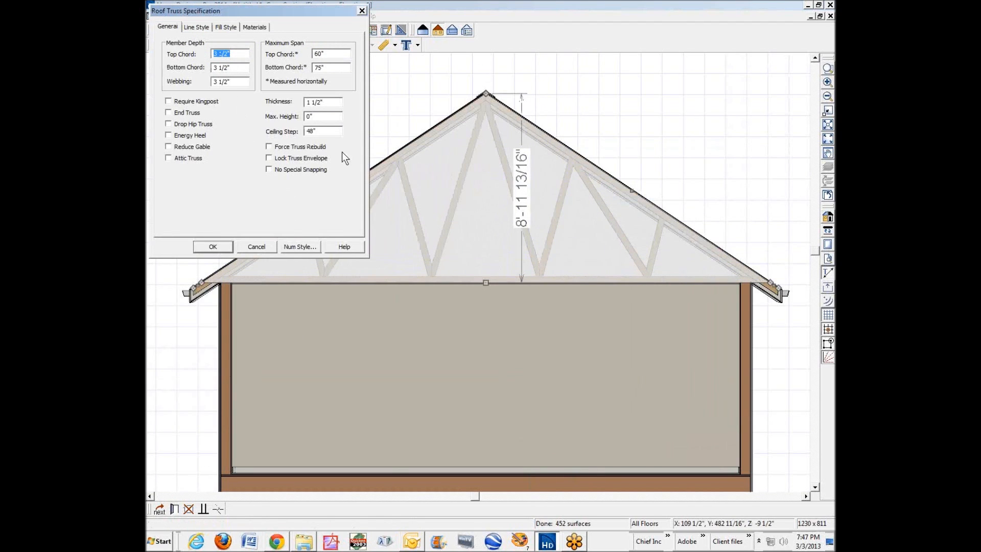
left_click(327, 68)
type("90")
left_click(225, 247)
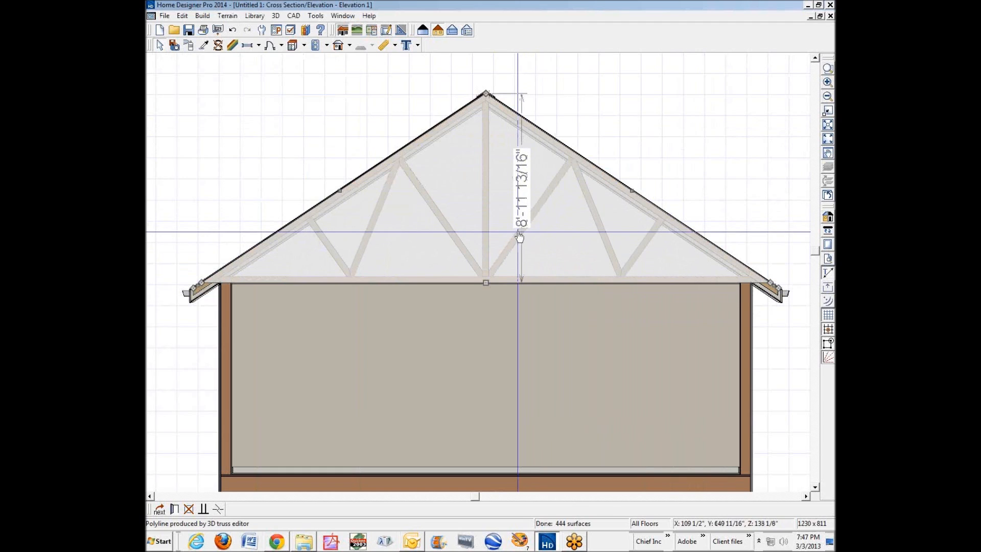
Set the roof truss's bottom chord maximum span to 54".
left_click(175, 510)
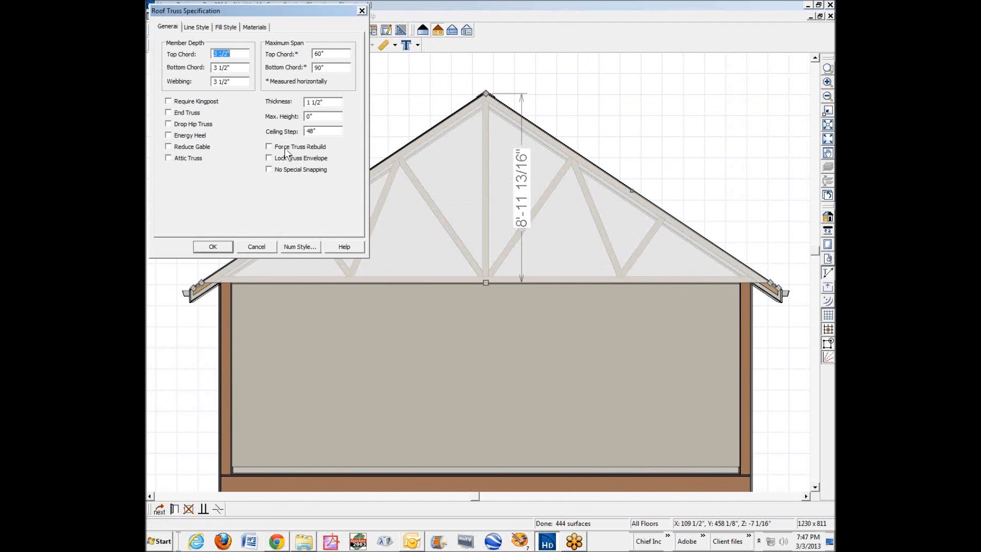
left_click(324, 55)
key("Tab")
type("54")
left_click(213, 246)
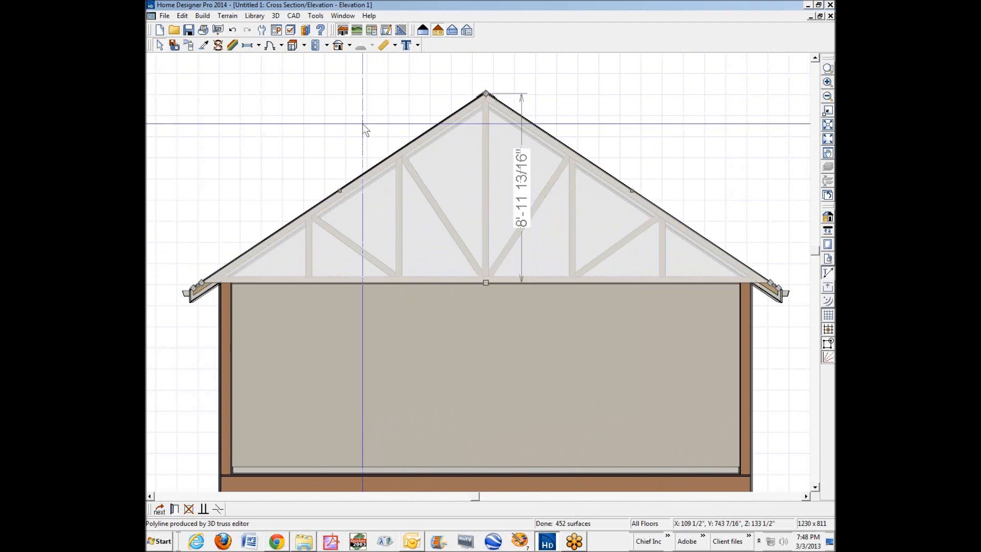
Examine the line style, fill style and material settings in the roof truss's specification.
left_click(175, 510)
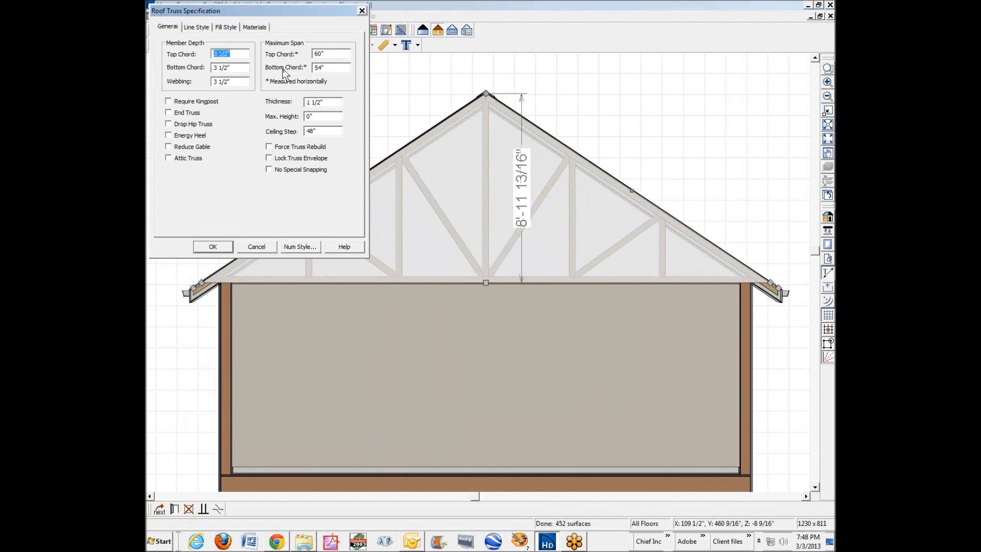
left_click(197, 27)
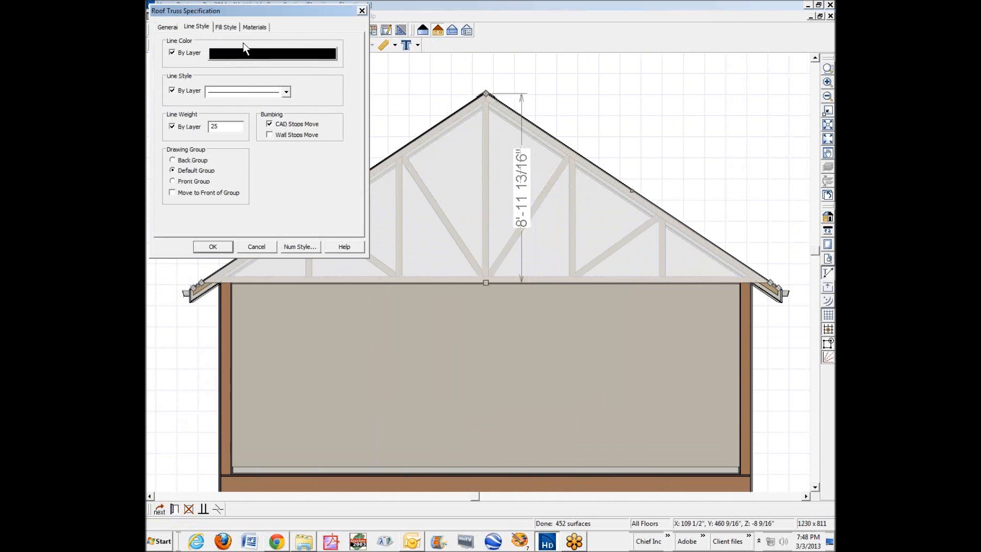
left_click(220, 30)
left_click(195, 28)
left_click(228, 27)
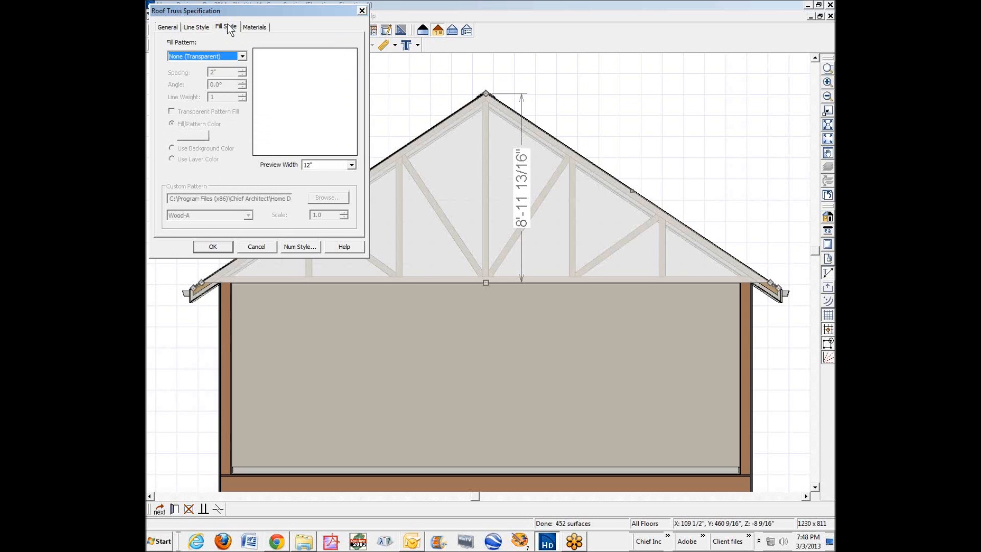
left_click(258, 26)
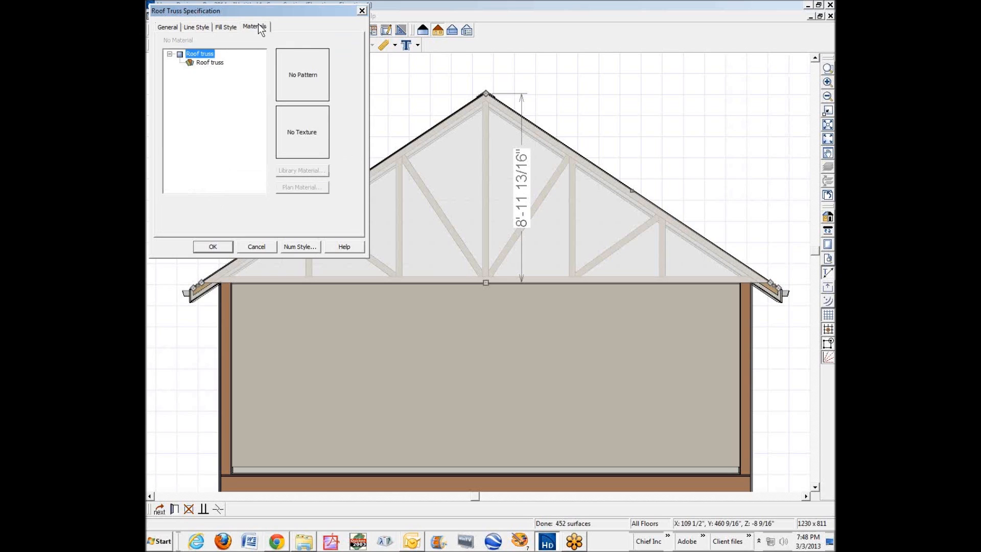
left_click(216, 63)
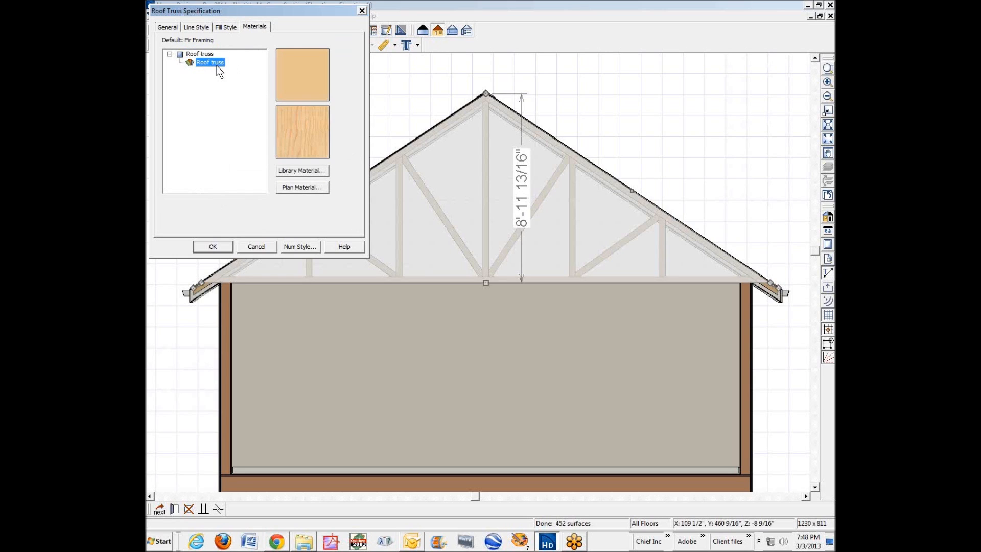
left_click(167, 28)
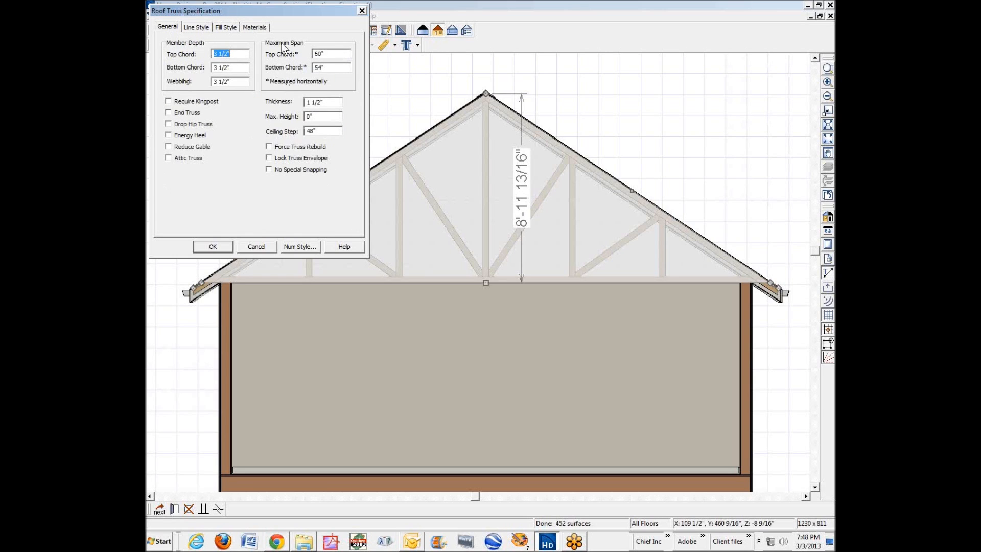
Set the truss's top chord, bottom chord and webbing depths to 5 1/2" and the bottom chord maximum span to 48".
left_click_drag(218, 54, 149, 66)
left_click_drag(217, 68, 145, 77)
type("5")
left_click_drag(217, 82, 146, 100)
type("5")
double_click(331, 69)
type("48")
left_click(213, 247)
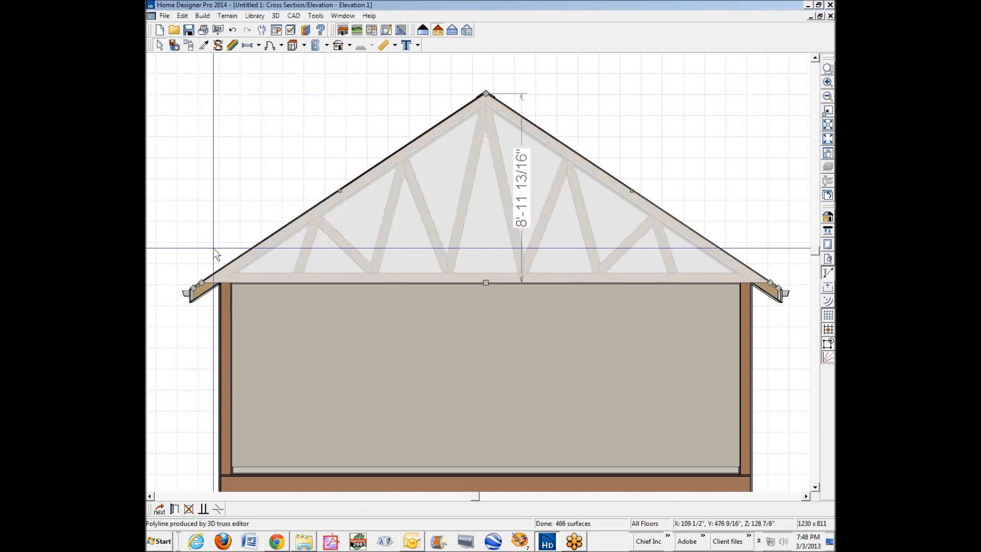
key("Escape")
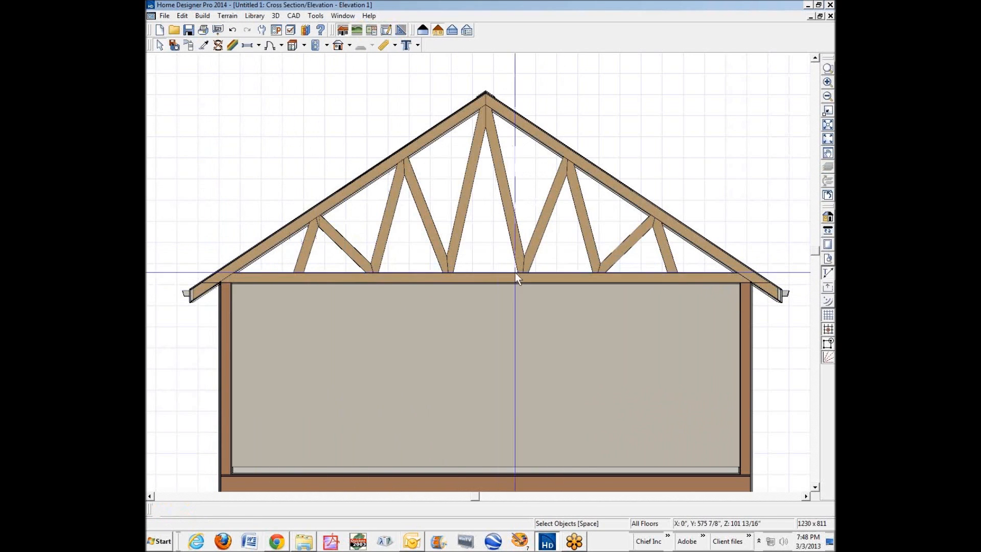
Turn on the Require Kingpost option for the roof truss.
left_click(479, 188)
left_click(174, 508)
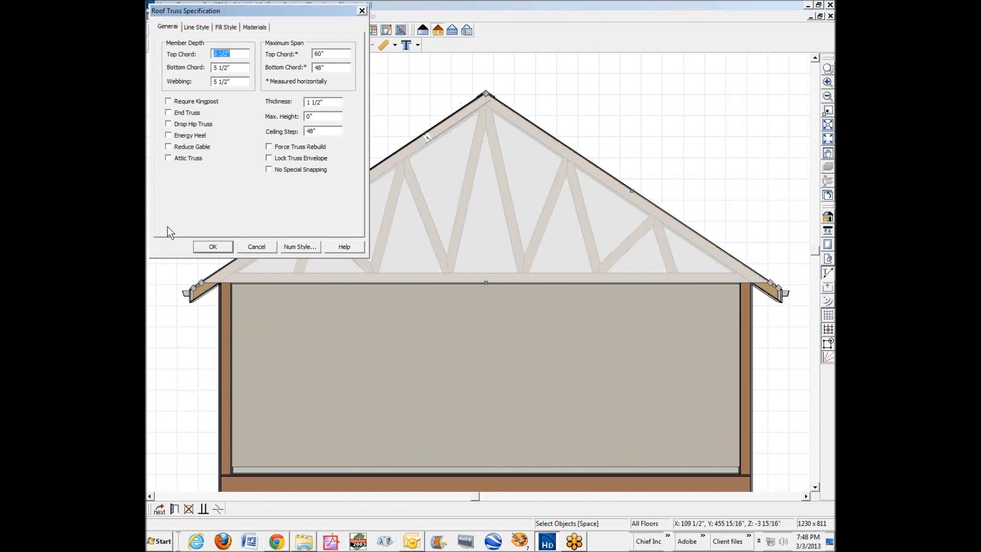
left_click(169, 101)
left_click(219, 250)
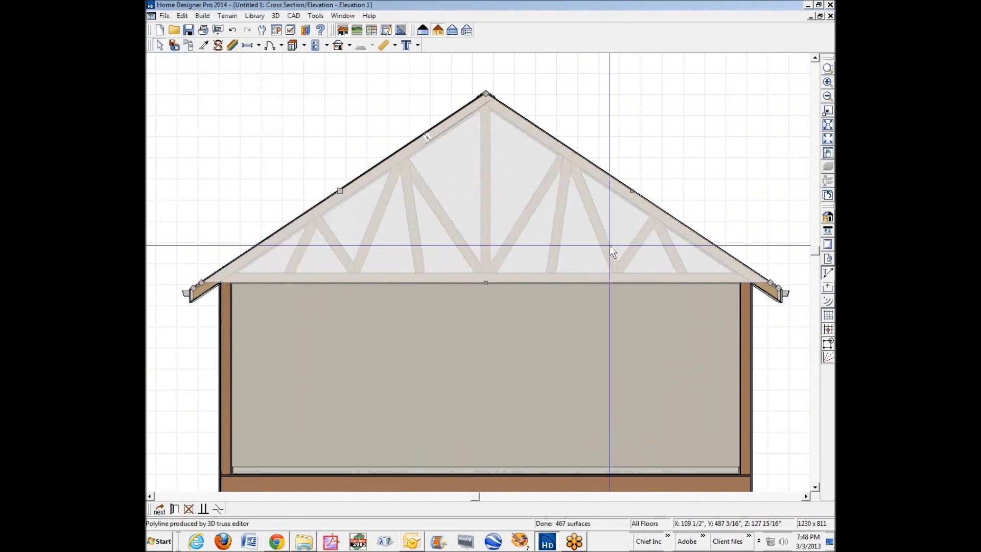
key("space")
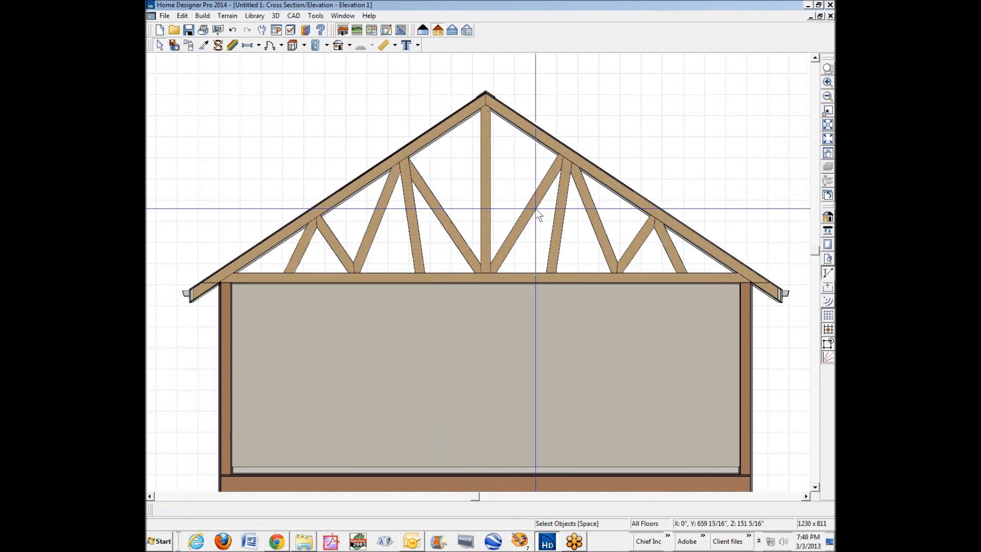
Set the roof truss's top chord, bottom chord and webbing depths to 3 1/2".
left_click(554, 220)
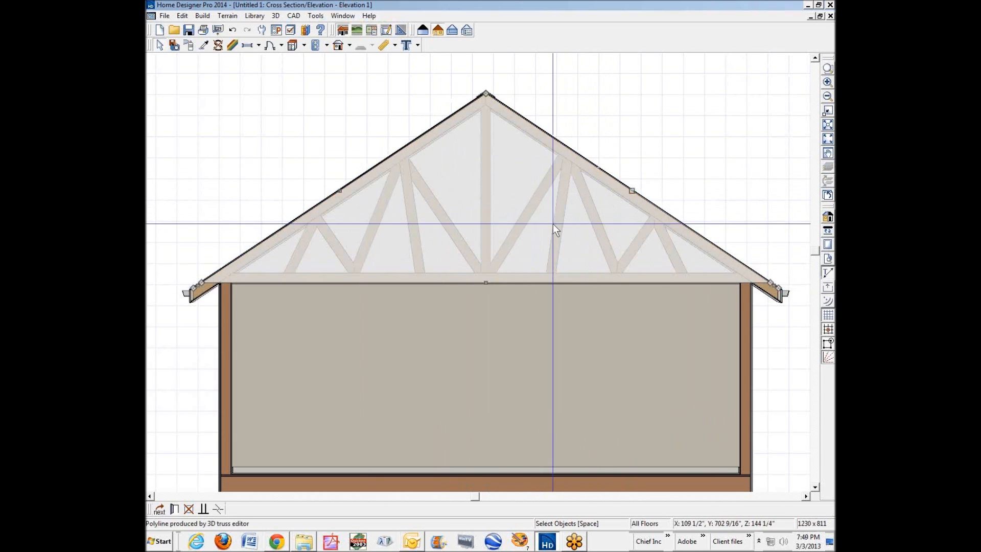
left_click(174, 508)
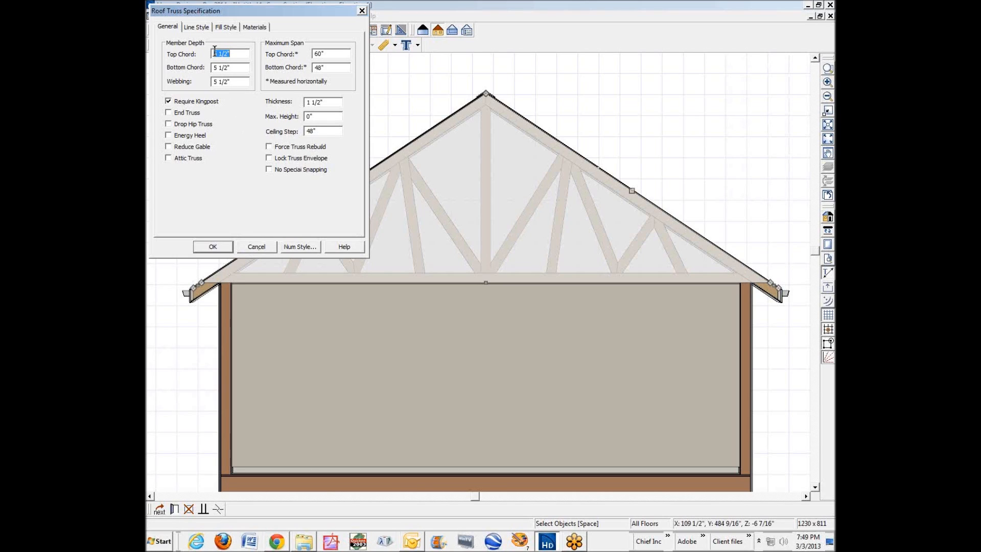
left_click_drag(218, 53, 146, 49)
type("3")
left_click_drag(216, 70, 193, 108)
type("33")
Set the roof truss's bottom chord maximum span to 65" and deselect the truss.
double_click(319, 67)
type("4")
key("Tab")
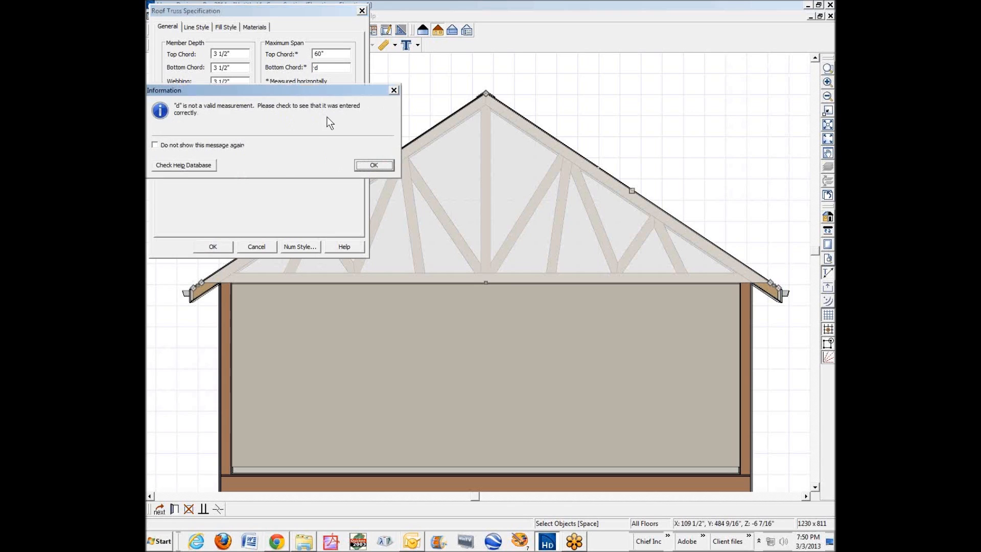
left_click(374, 167)
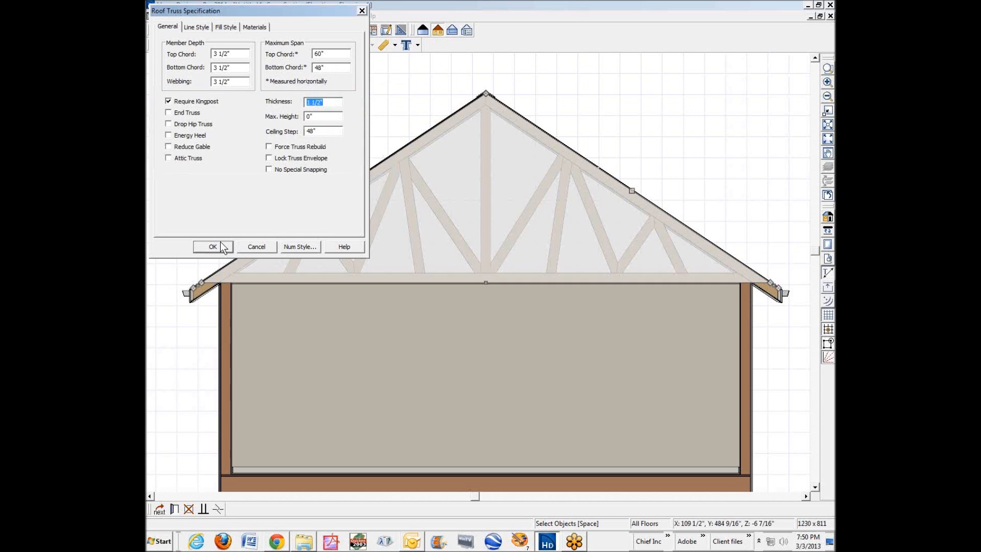
left_click_drag(334, 69, 186, 44)
type("66")
left_click(213, 247)
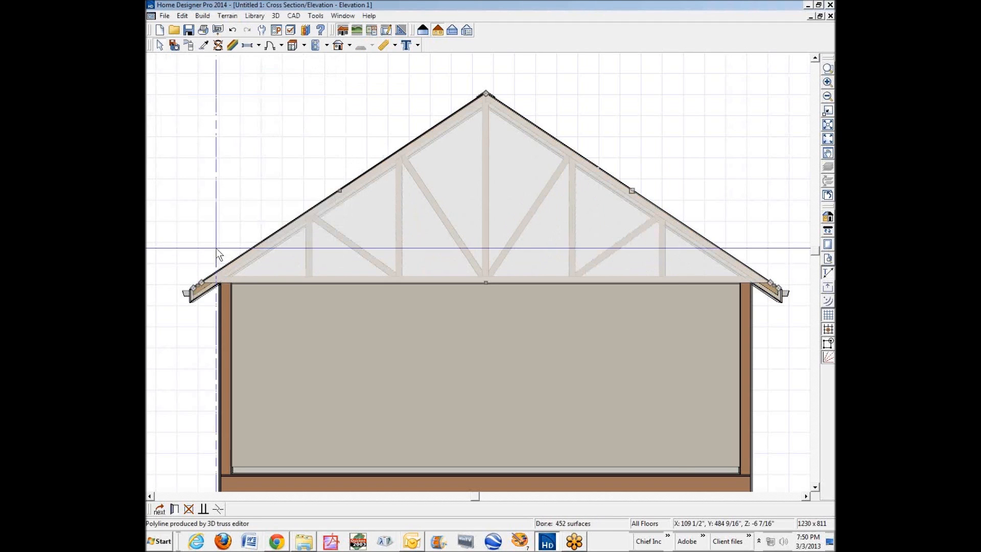
left_click(681, 127)
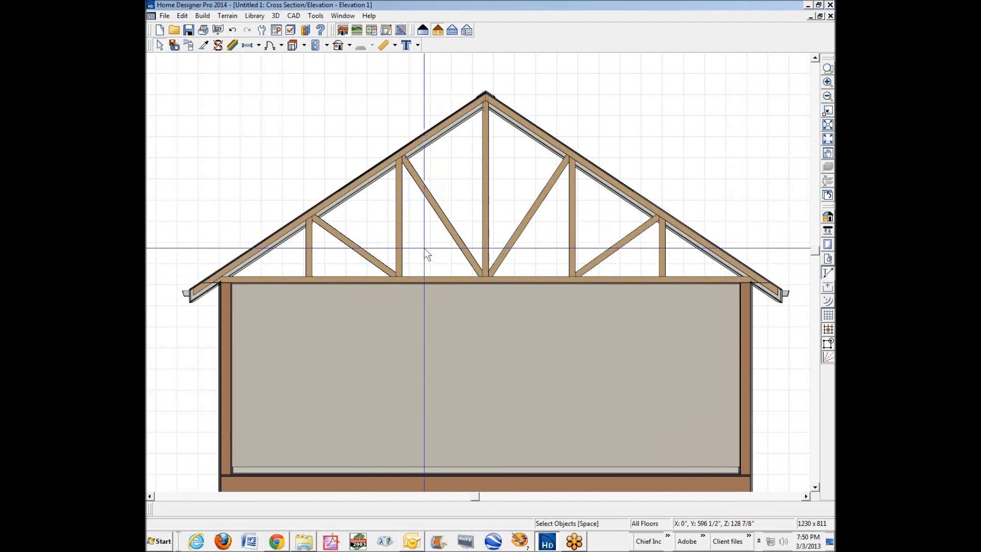
Raise both roof planes in the floor plan by a Z Delta of 18", allowing Auto Rebuild Roofs to be turned off.
key("ctrl+Tab")
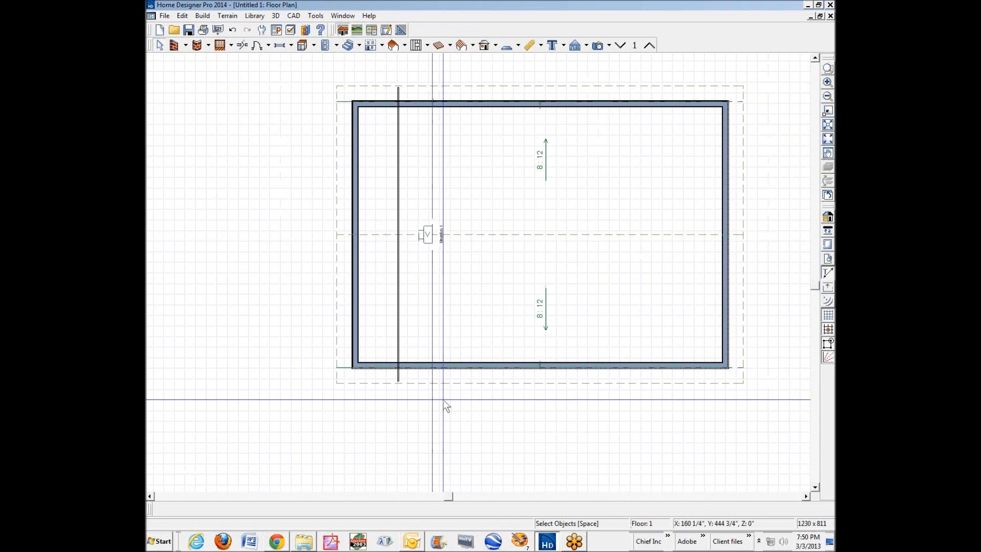
left_click(473, 382)
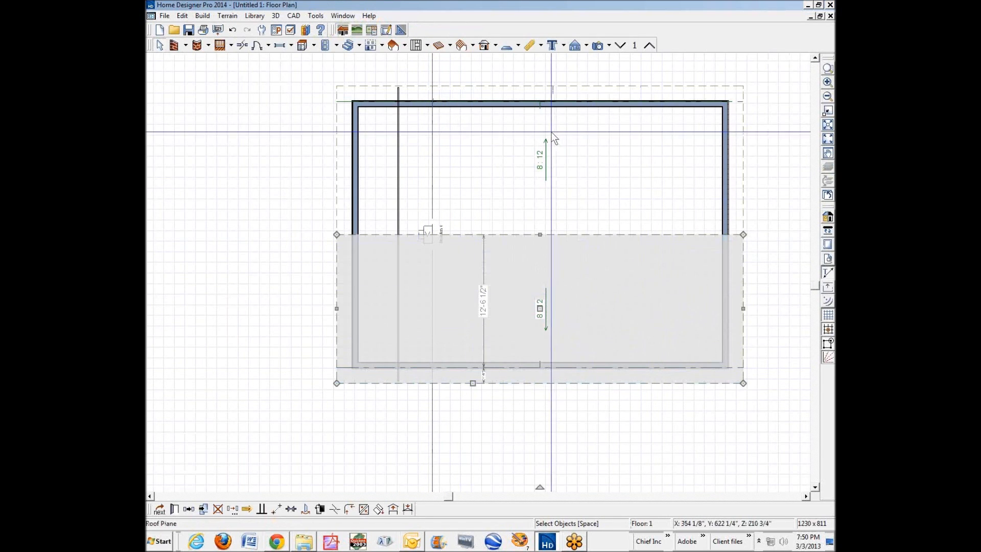
left_click(477, 86, "shift")
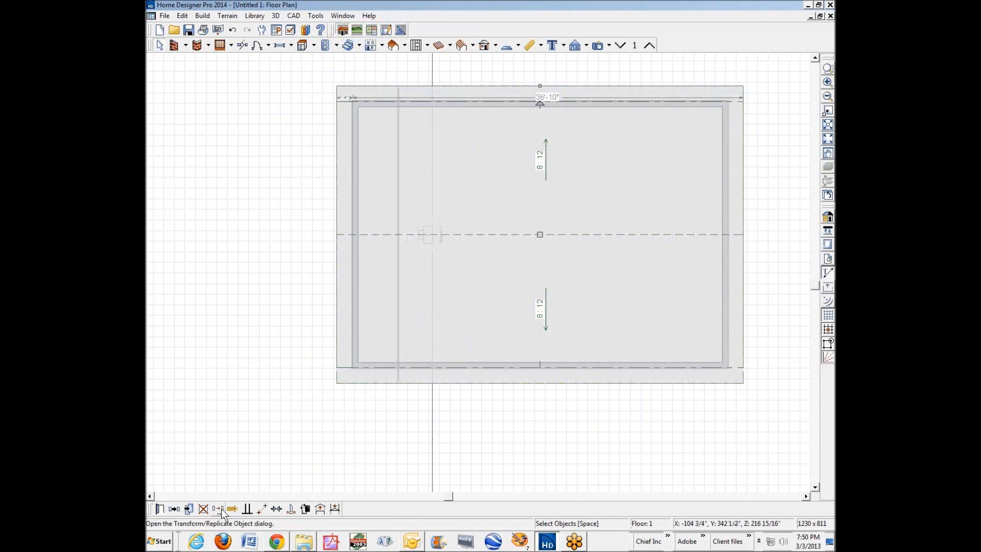
left_click(221, 510)
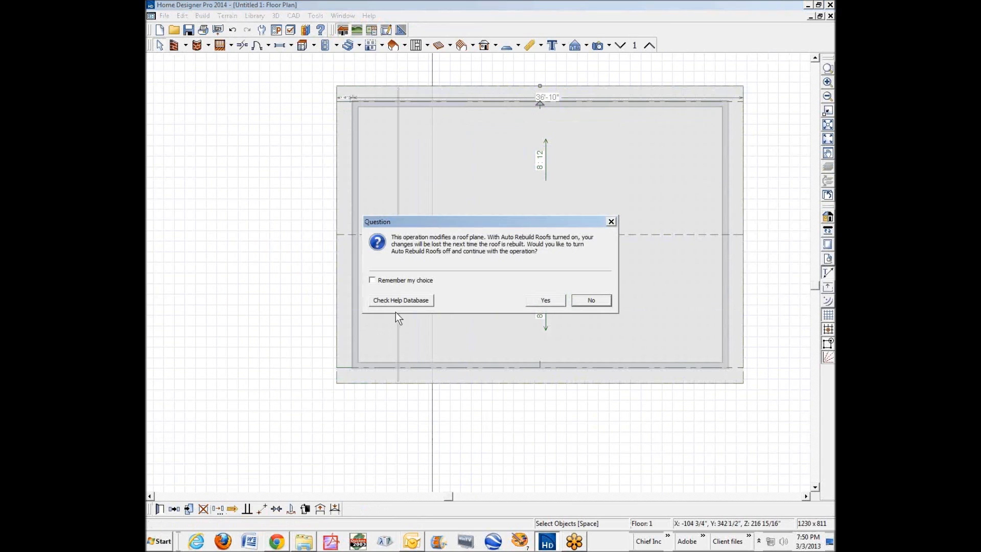
left_click(546, 300)
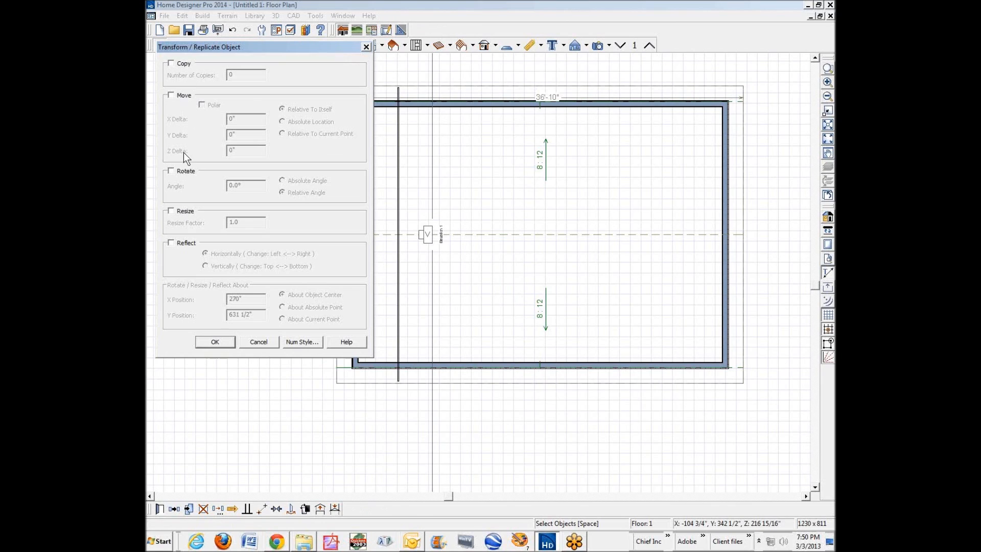
left_click(172, 96)
double_click(247, 151)
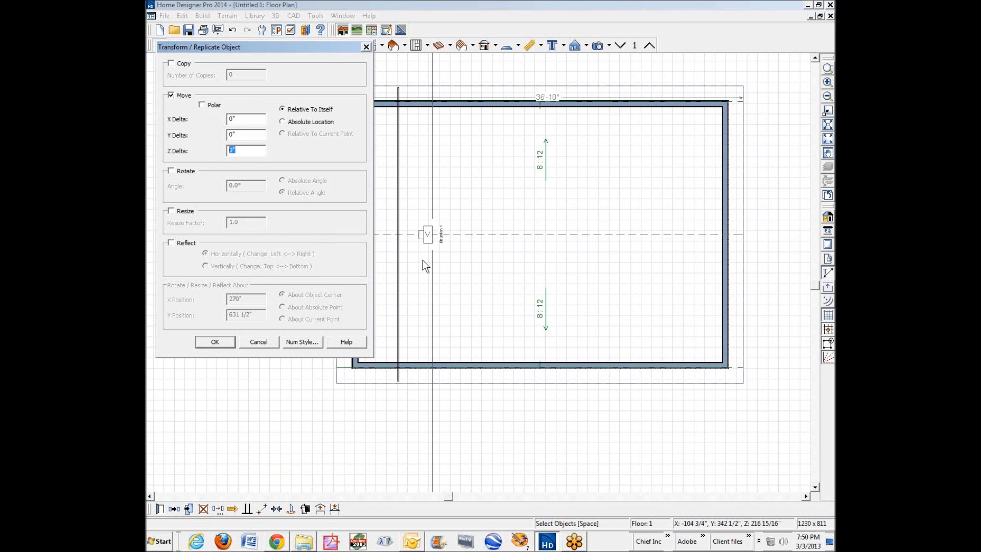
type("18")
left_click(215, 342)
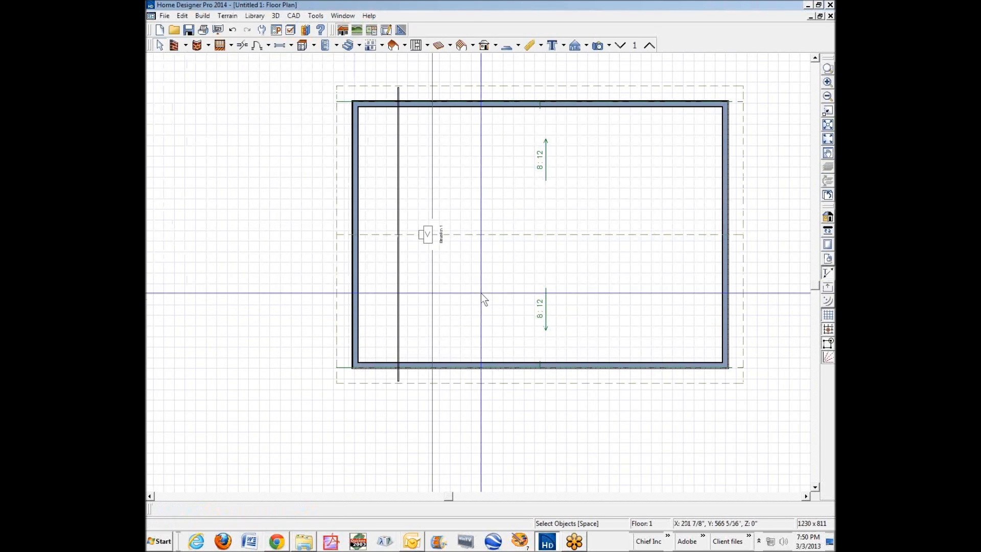
Force a rebuild of the roof truss in the cross section so it follows the raised roof planes.
key("ctrl+Tab")
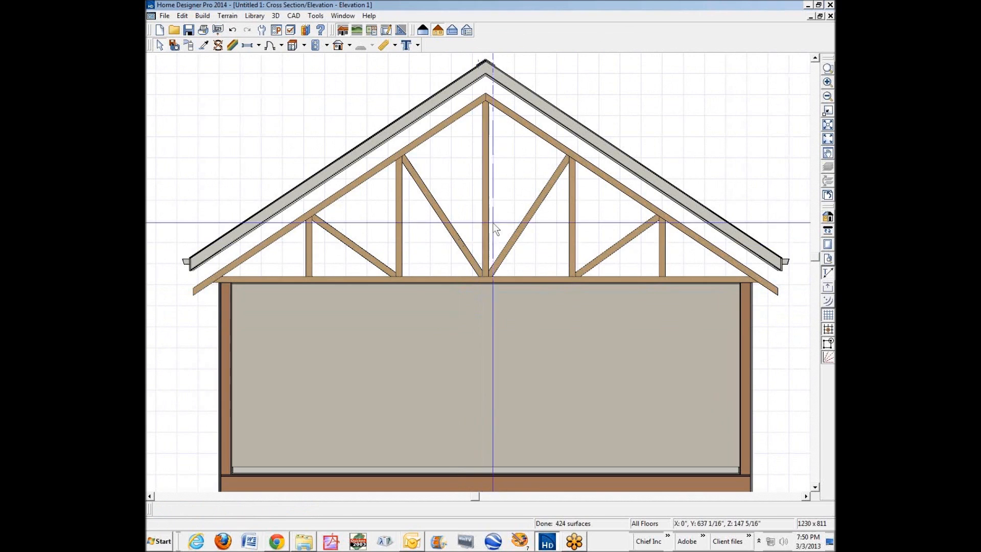
right_click(651, 208)
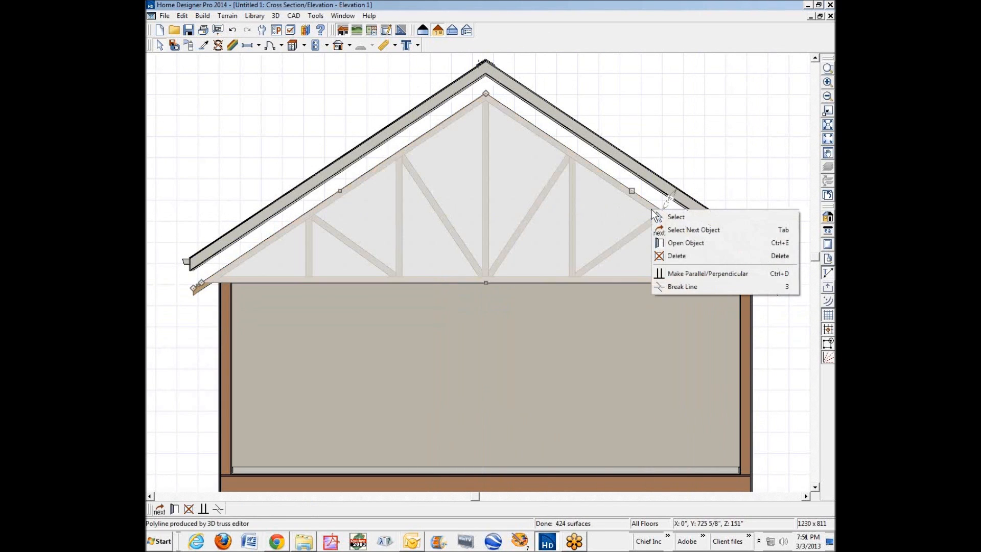
left_click(673, 241)
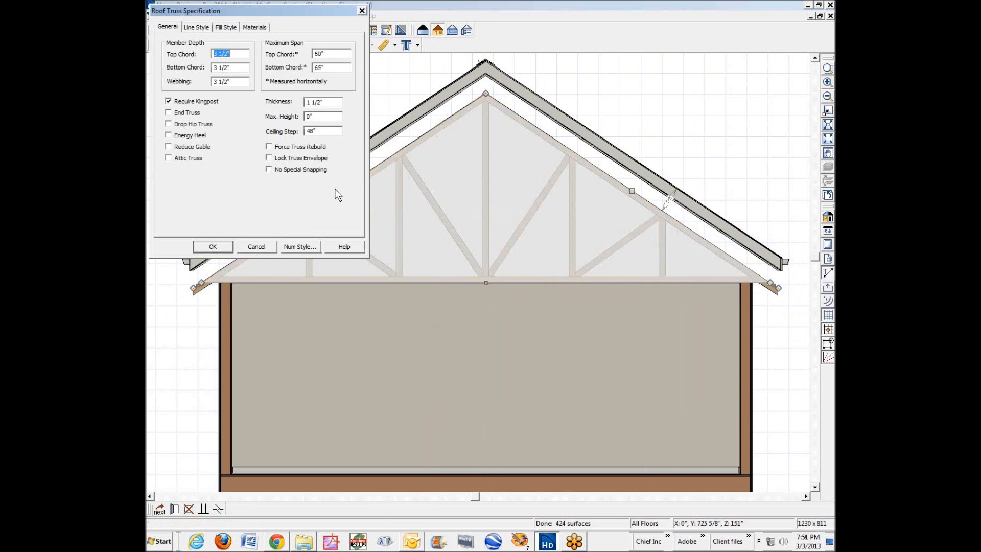
left_click(269, 147)
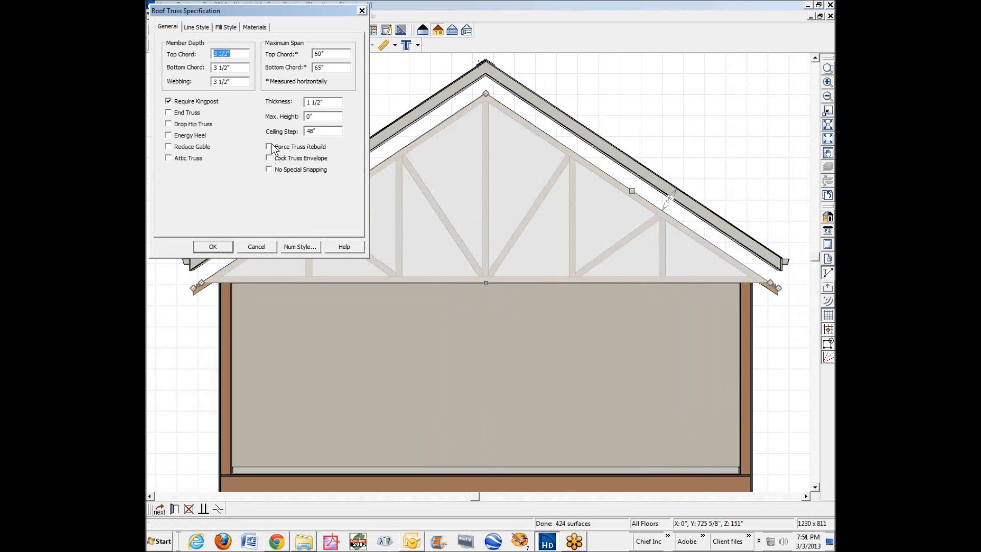
left_click(210, 245)
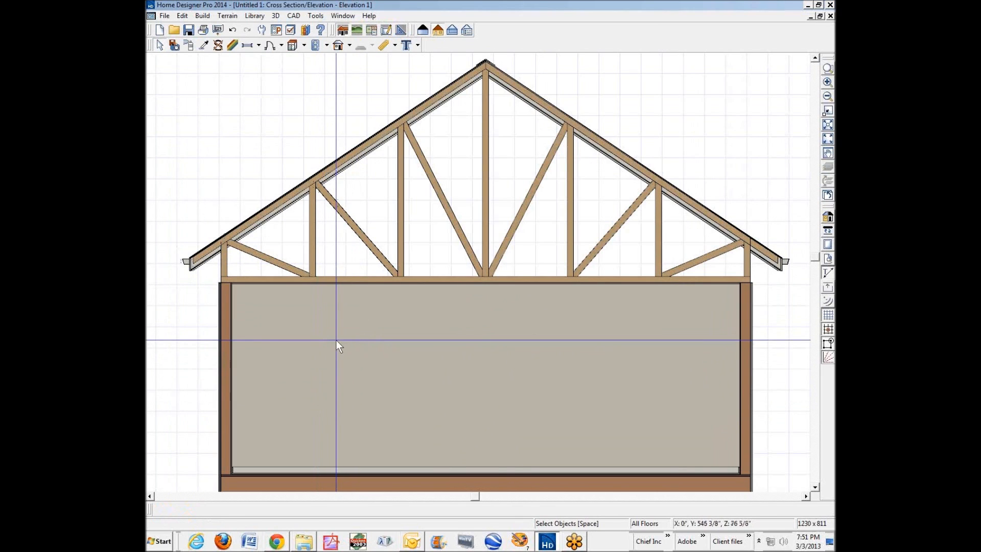
Turn on the Energy Heel option for the rebuilt roof truss.
left_click(365, 229)
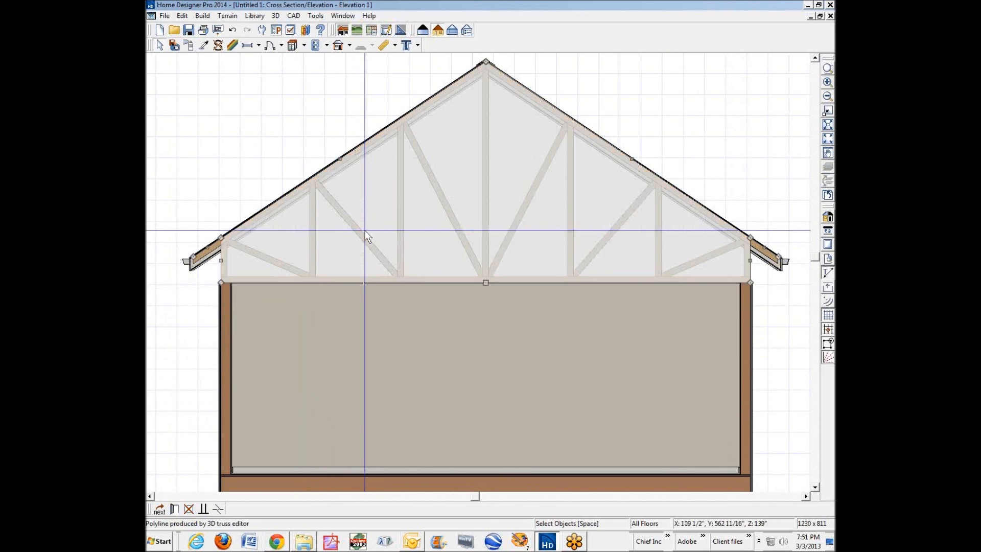
left_click(174, 509)
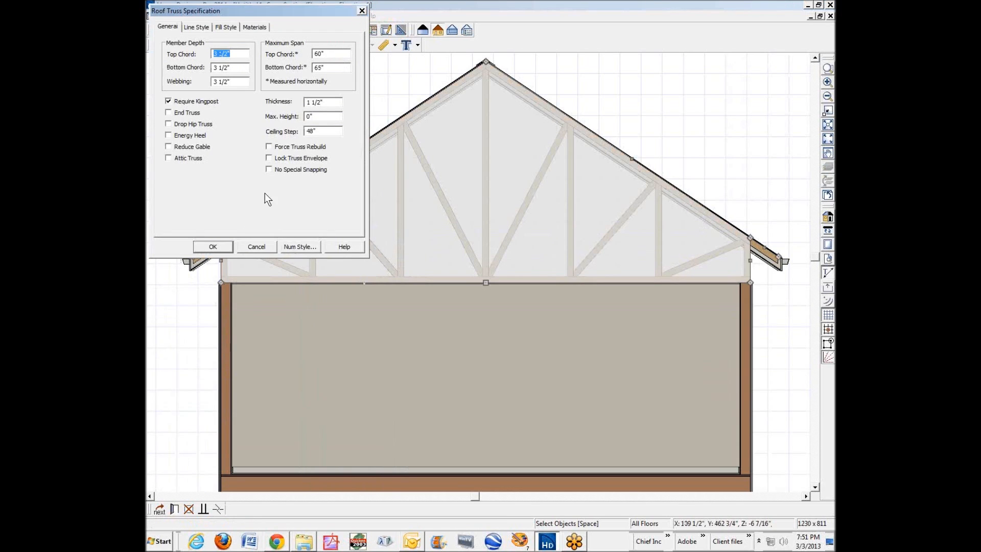
left_click(168, 135)
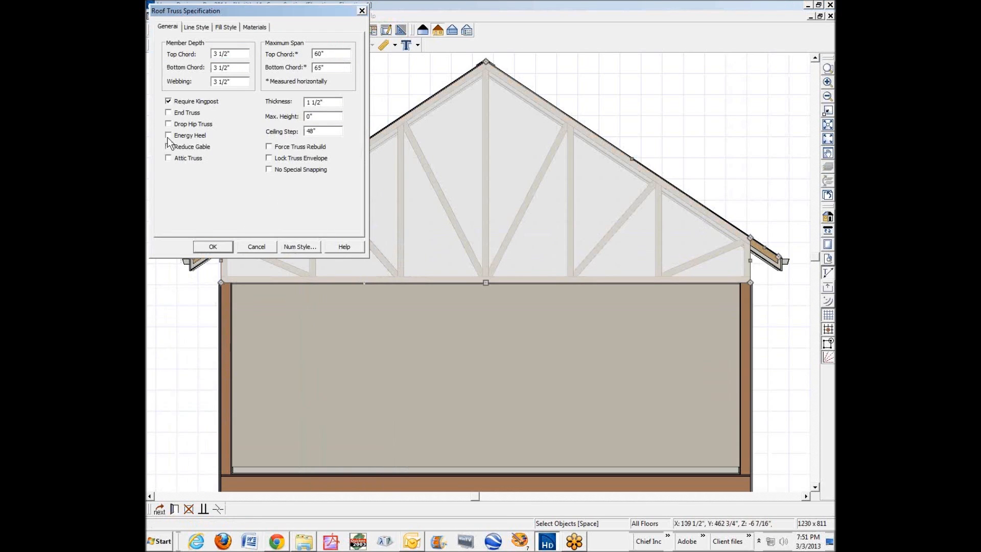
left_click(213, 247)
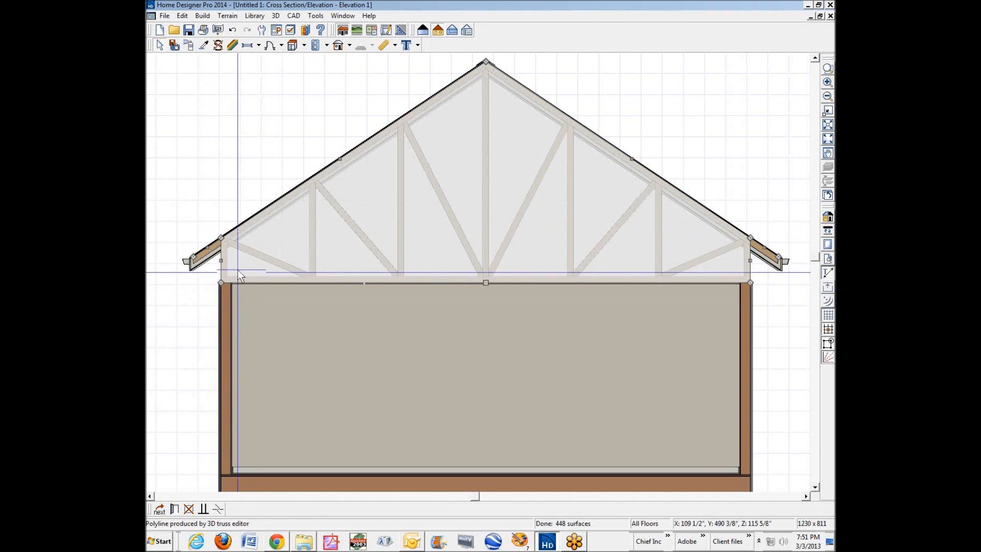
Deselect the roof truss and measure the height of its left heel with an End to End Dimension.
key("space")
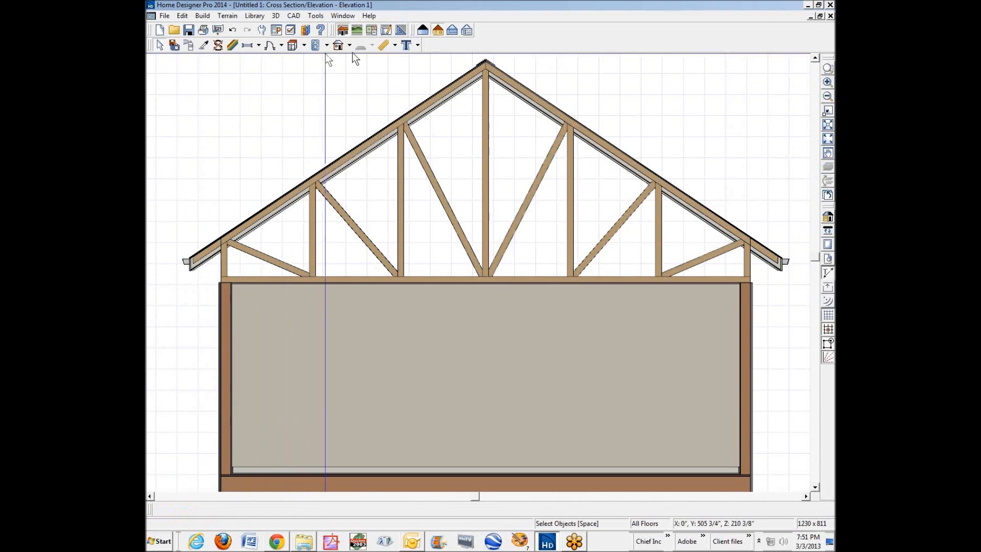
left_click(395, 45)
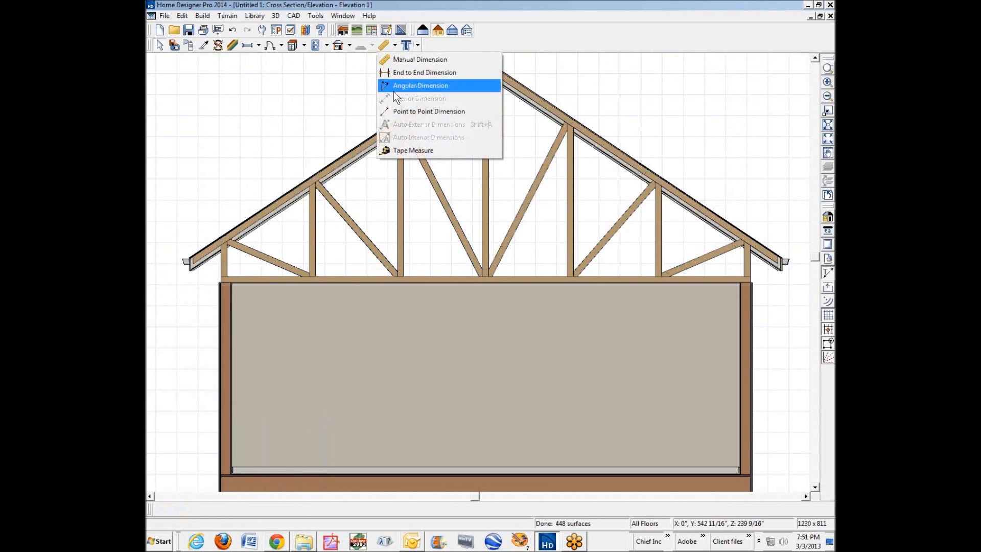
left_click(398, 73)
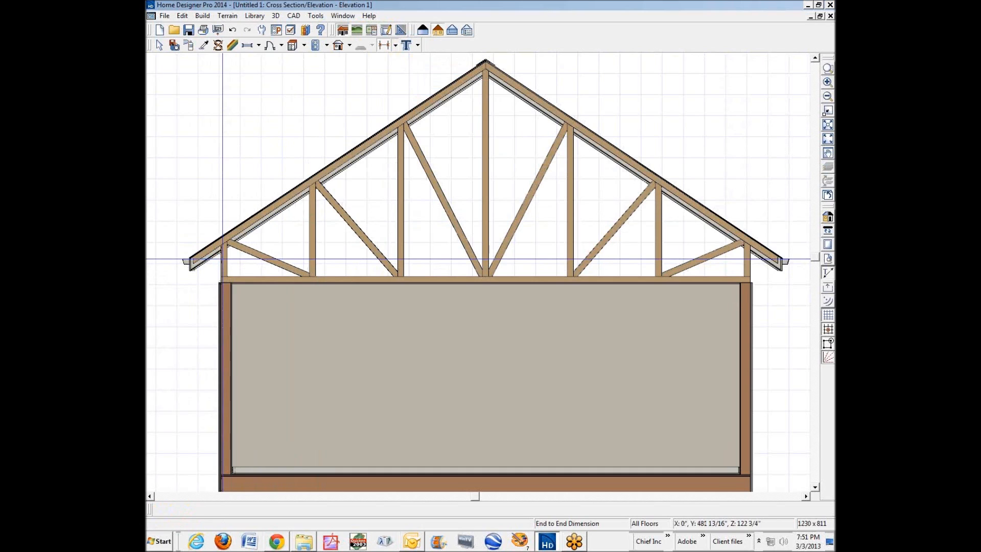
left_click_drag(222, 257, 222, 275)
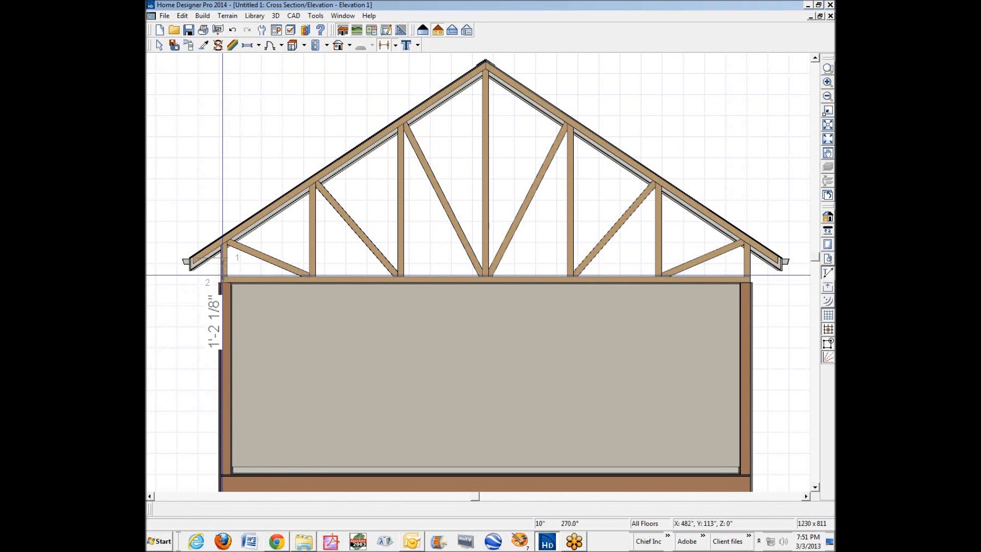
left_click_drag(222, 275, 222, 271)
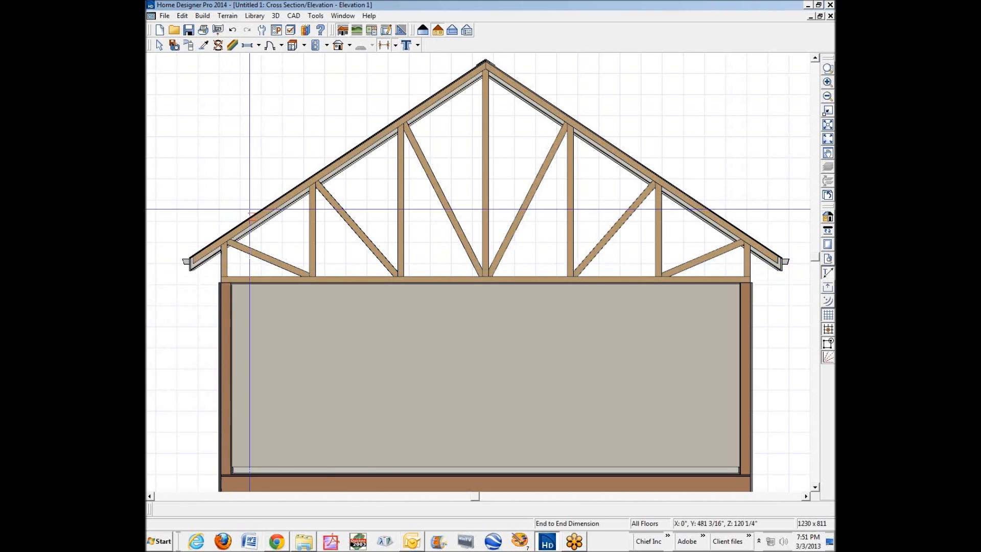
Lower both roof planes in the floor plan by a Z Delta of -10" and return to the cross section.
key("ctrl+Tab")
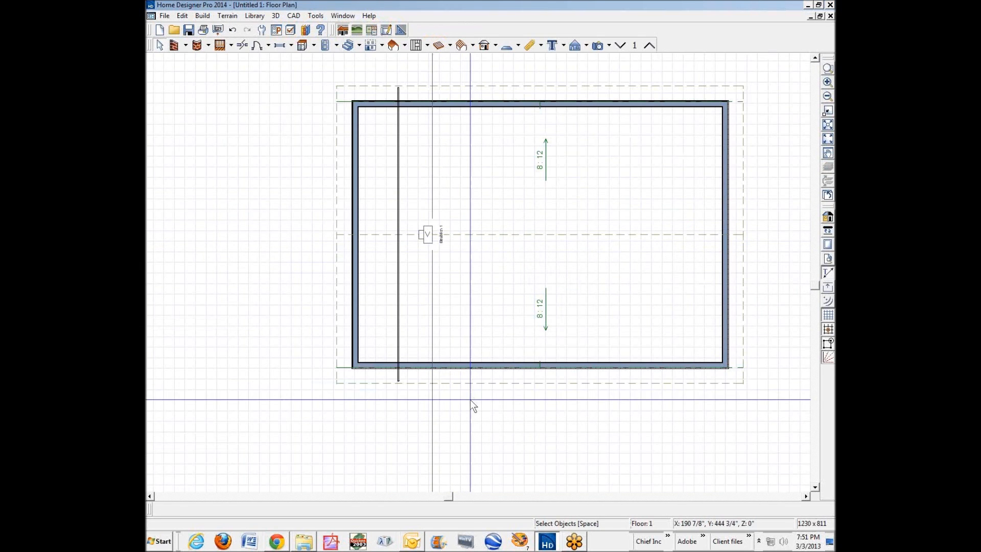
left_click(469, 383)
left_click(473, 97, "shift")
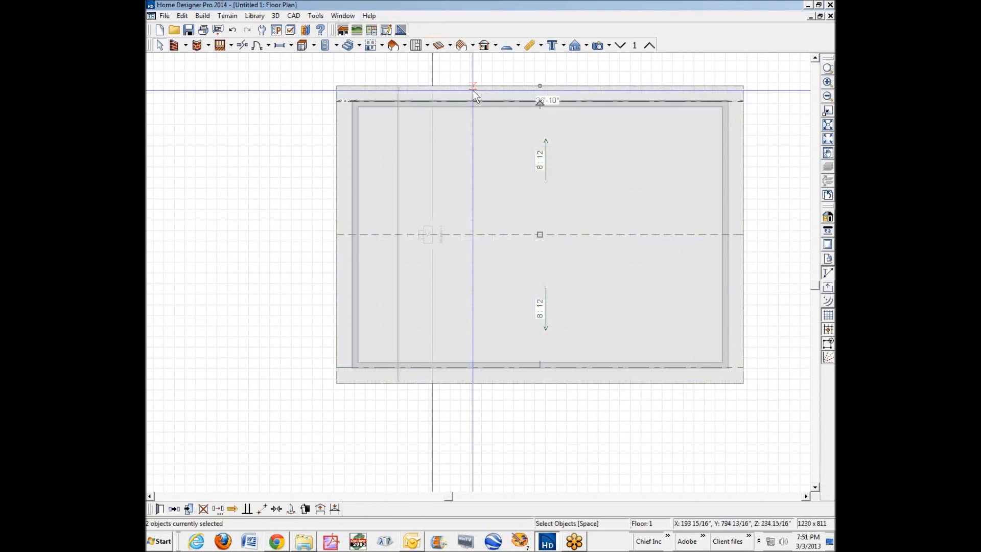
left_click(218, 509)
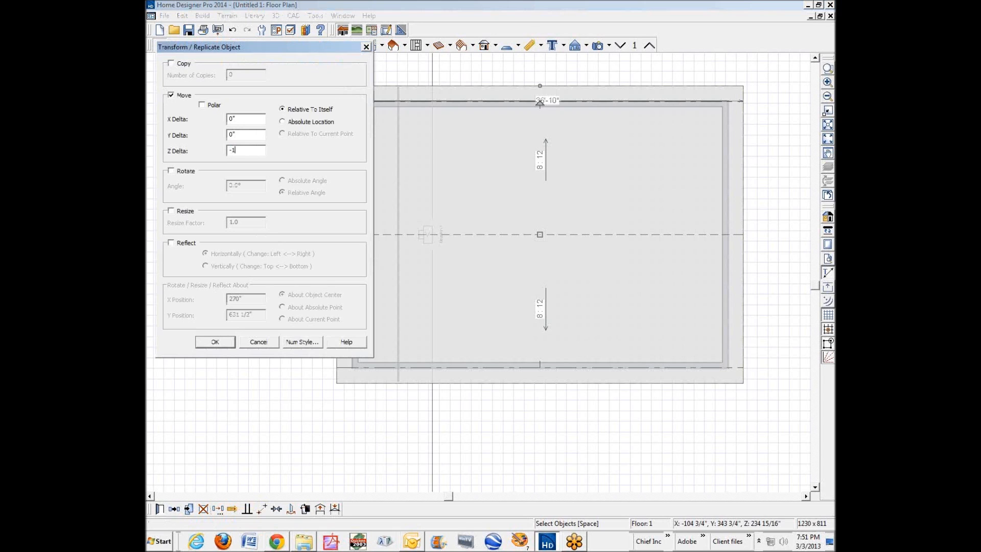
left_click(215, 342)
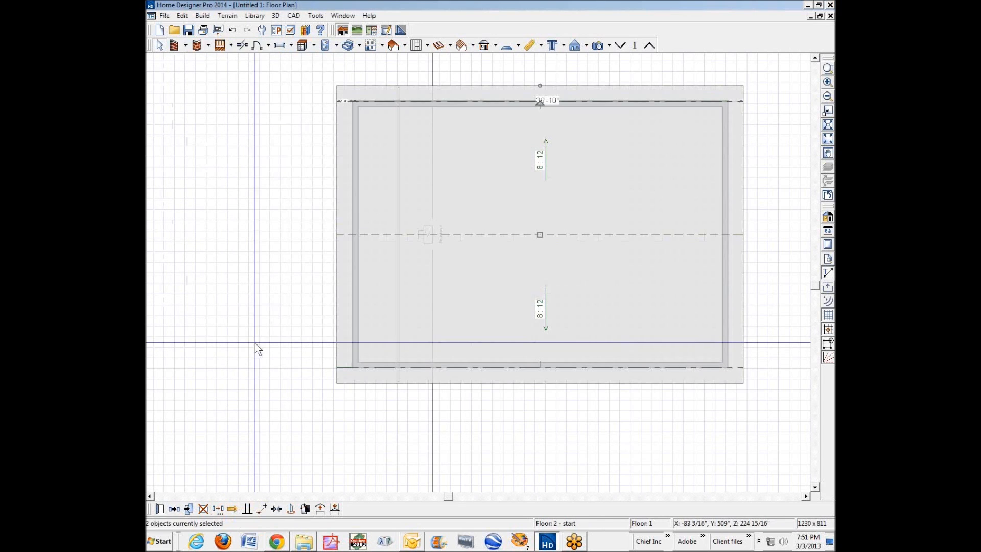
left_click(395, 353)
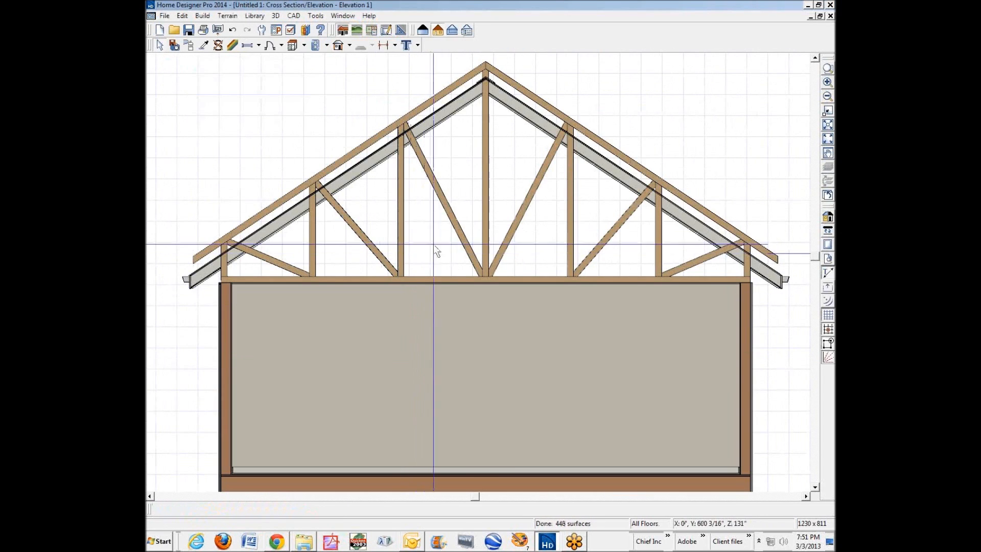
Force a rebuild of the roof truss so it follows the lowered roof planes, and deselect it.
left_click(450, 219)
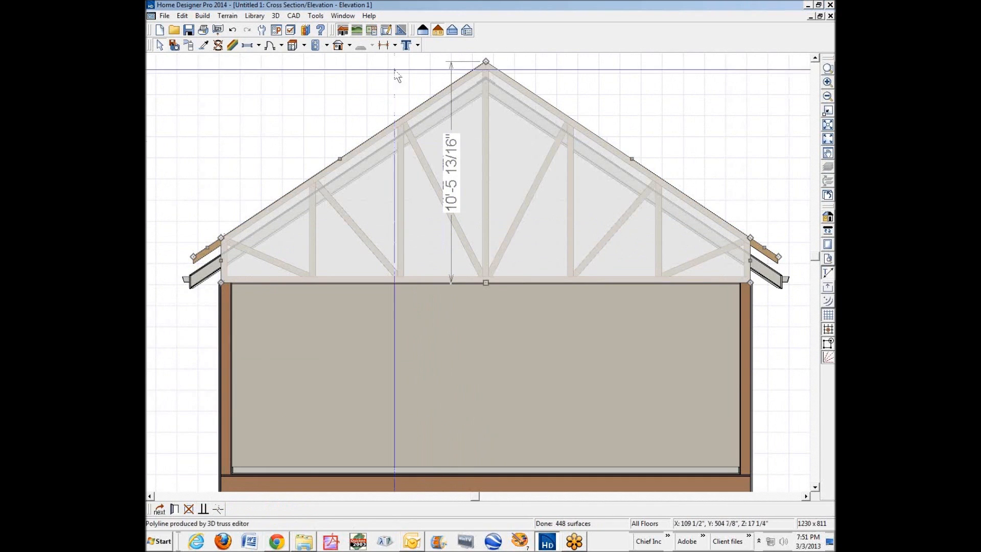
left_click(179, 511)
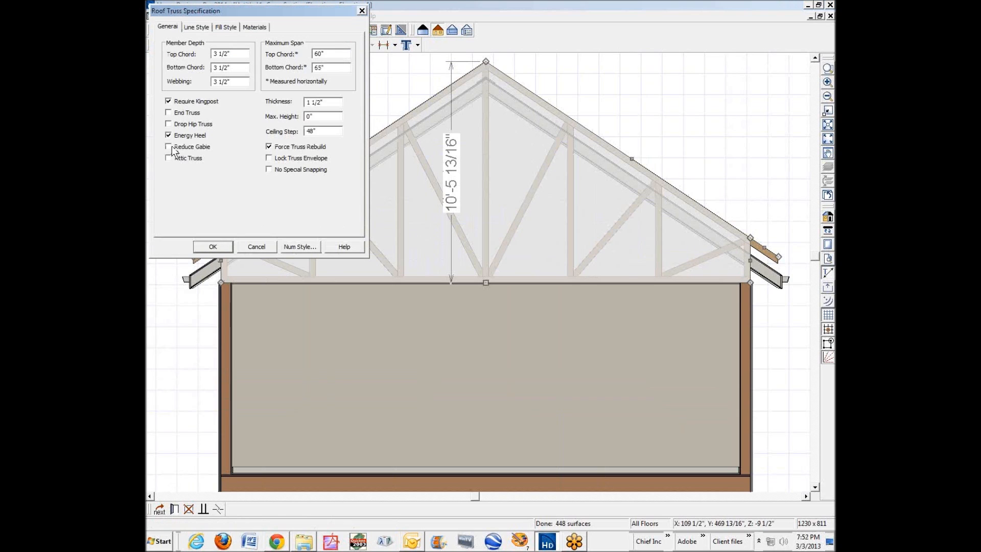
left_click(210, 243)
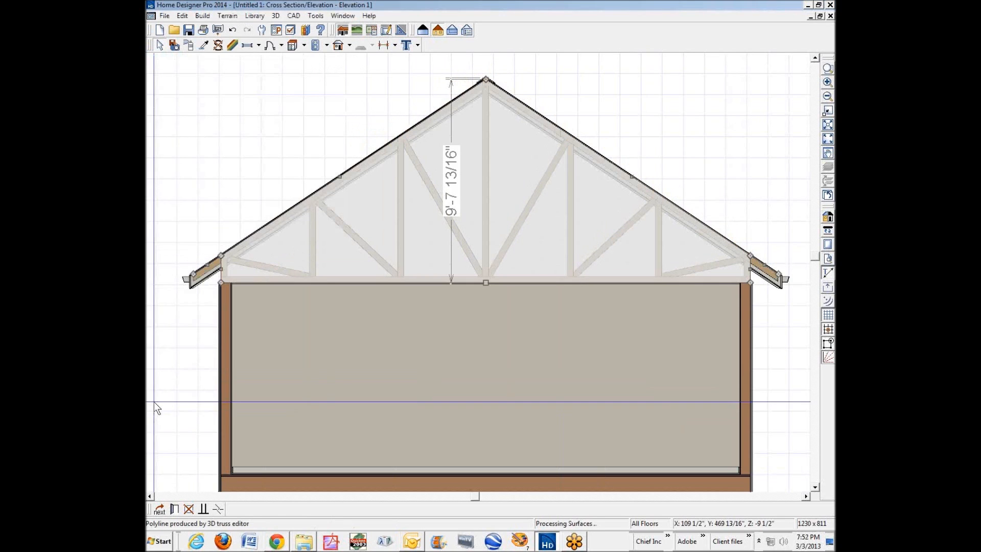
left_click(157, 481)
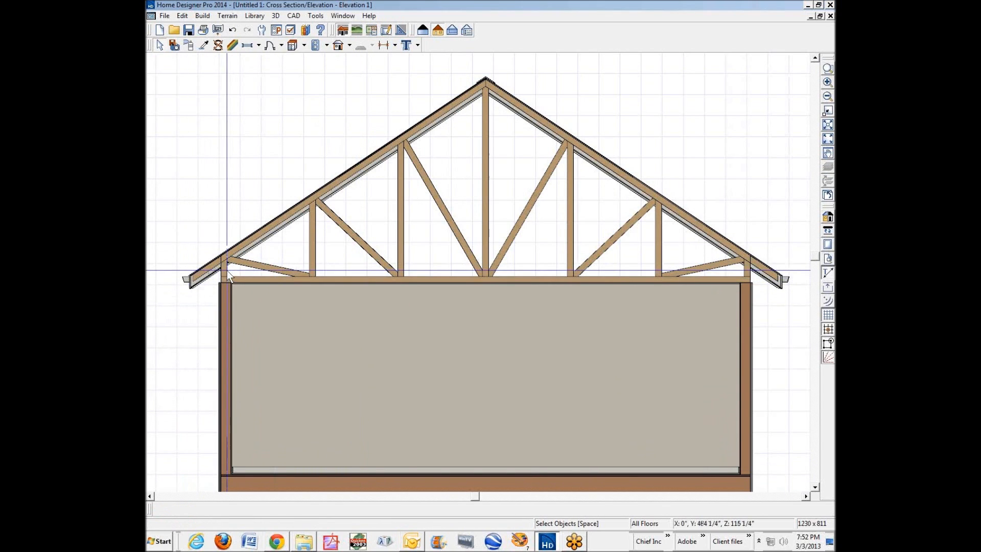
Lower both roof planes in the floor plan by another Z Delta of -2".
key("ctrl+Tab")
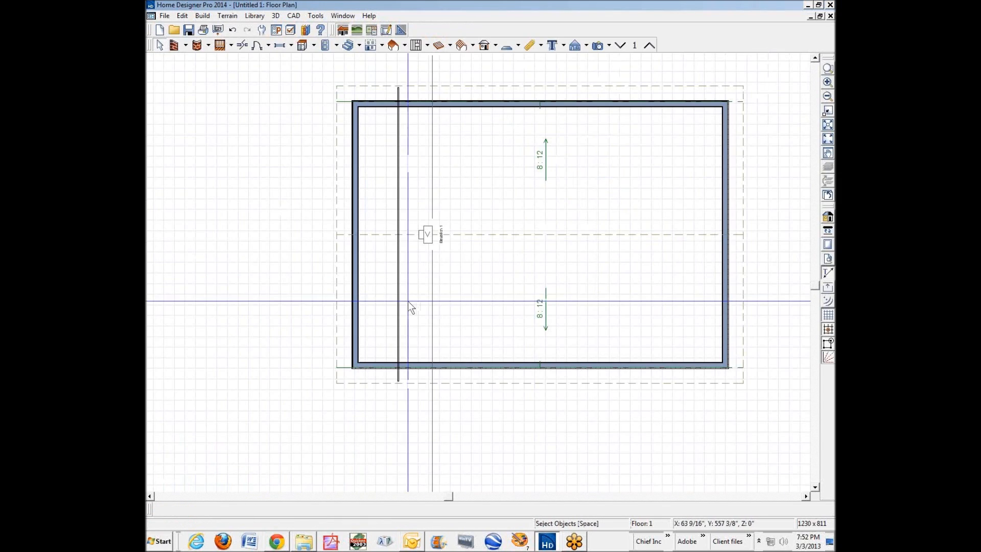
left_click(384, 384)
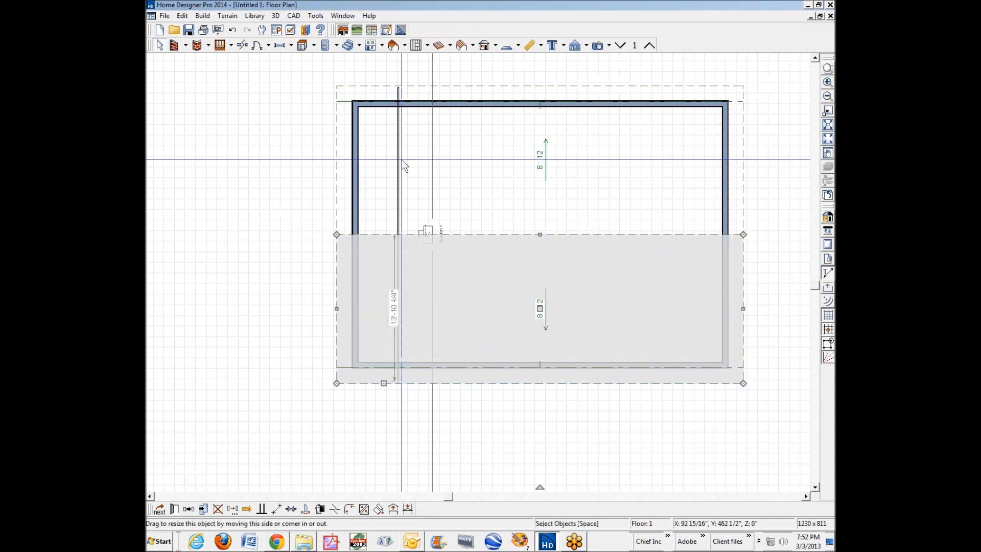
left_click(380, 115, "shift")
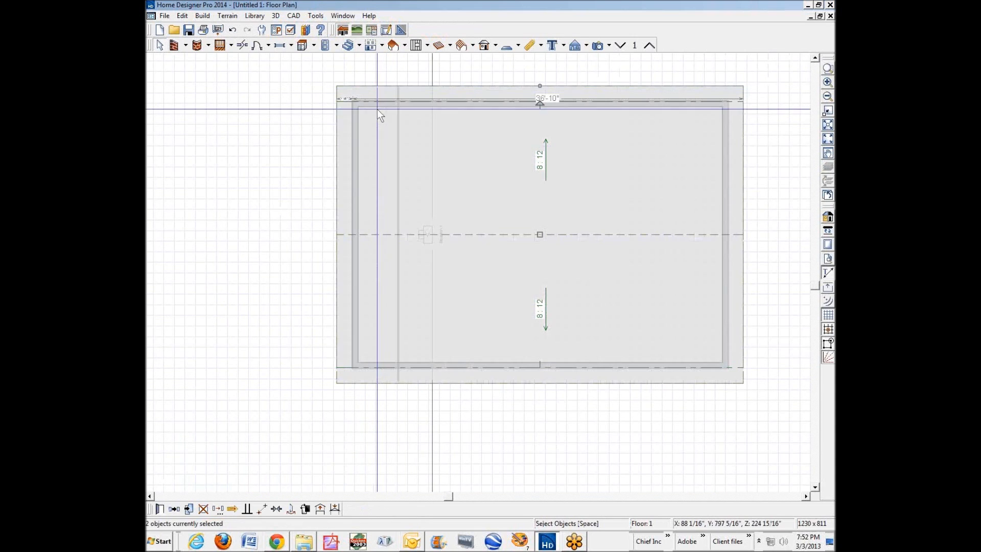
left_click(215, 509)
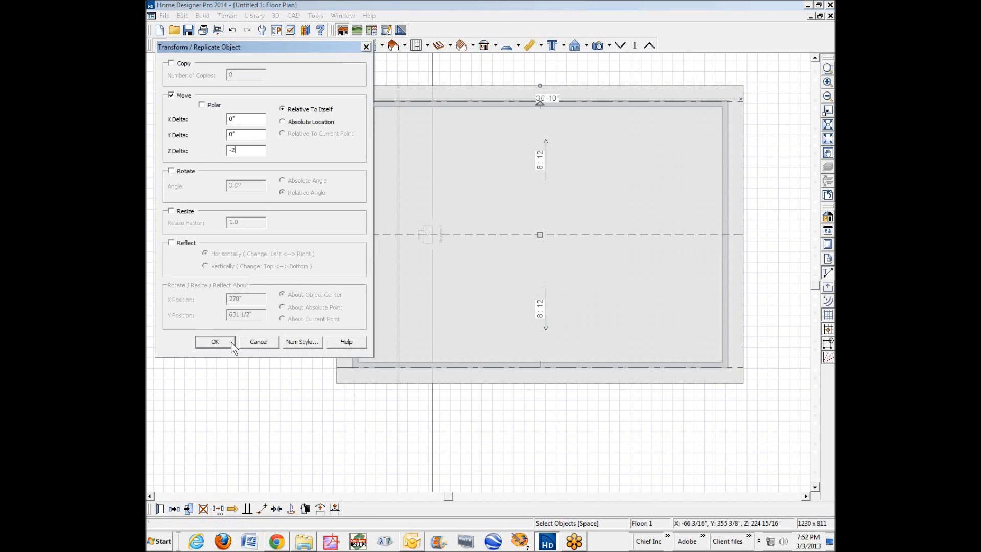
left_click(215, 342)
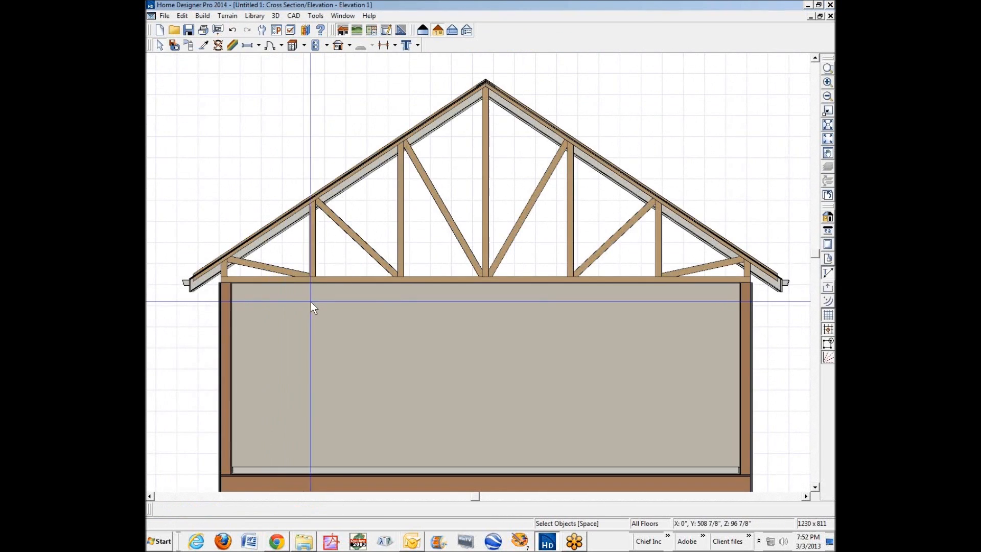
Force another rebuild of the roof truss to match the roof planes lowered by 2", and deselect it.
left_click(401, 225)
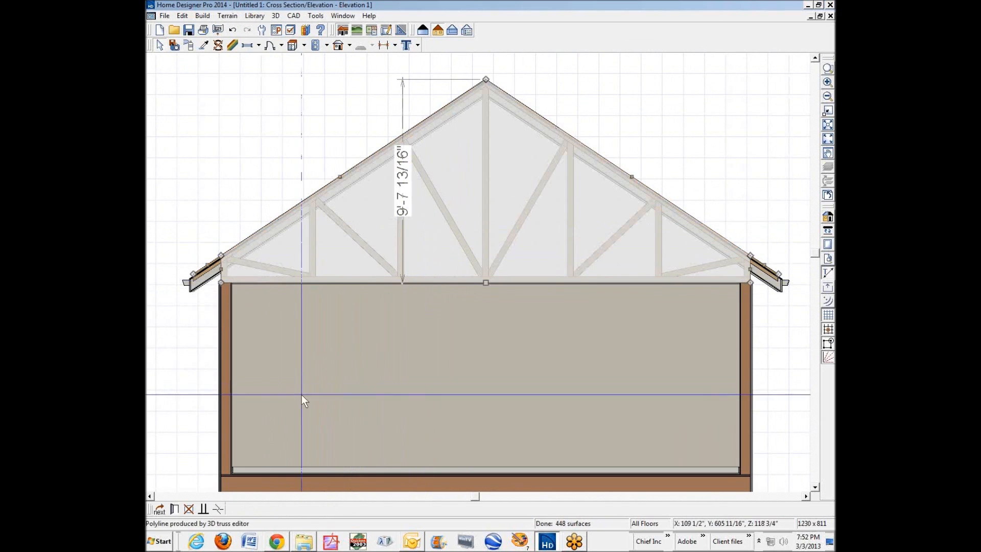
left_click(176, 510)
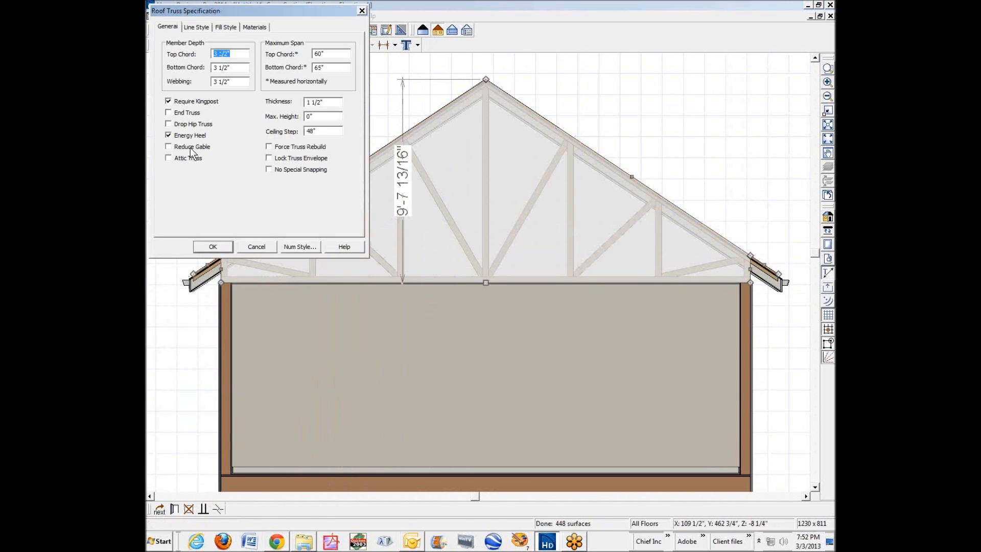
left_click(227, 246)
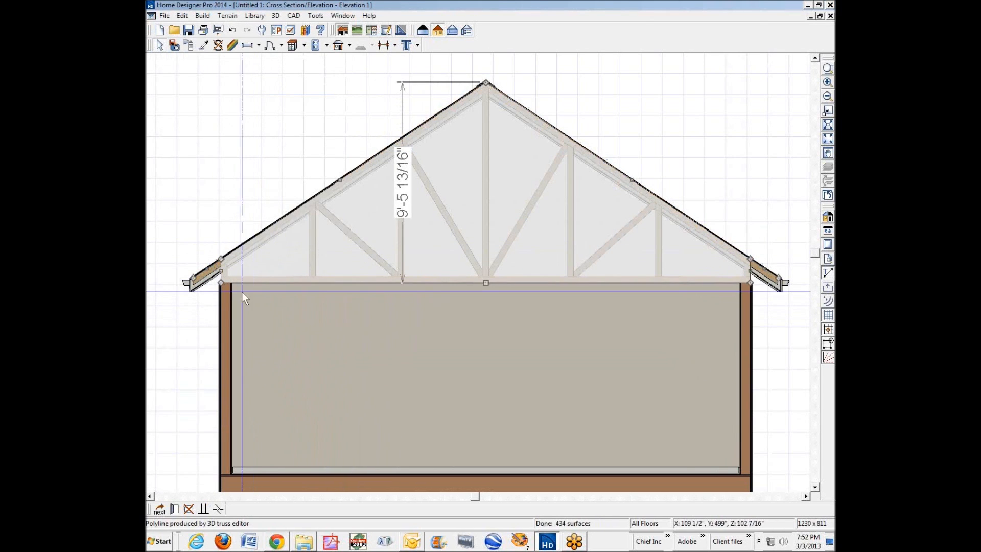
key("Escape")
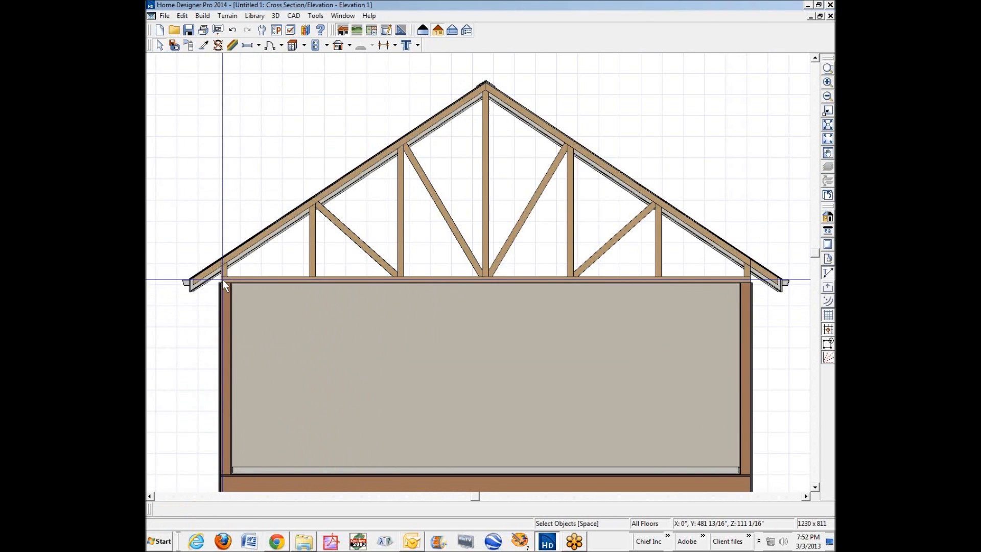
Reshape the truss's left end, extending its heel edge into the eave and leveling the bottom chord along the top of the wall.
left_click(247, 278)
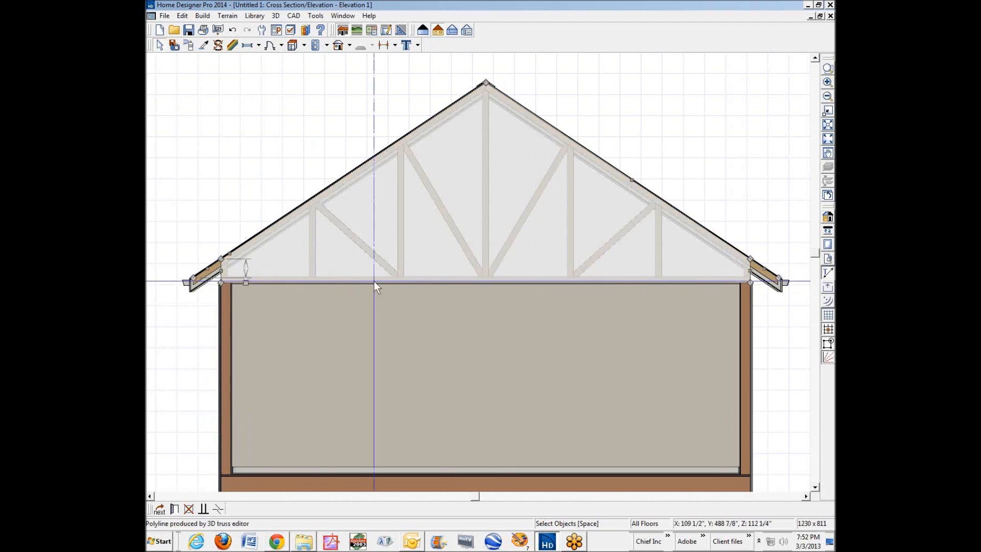
left_click_drag(219, 269, 198, 281)
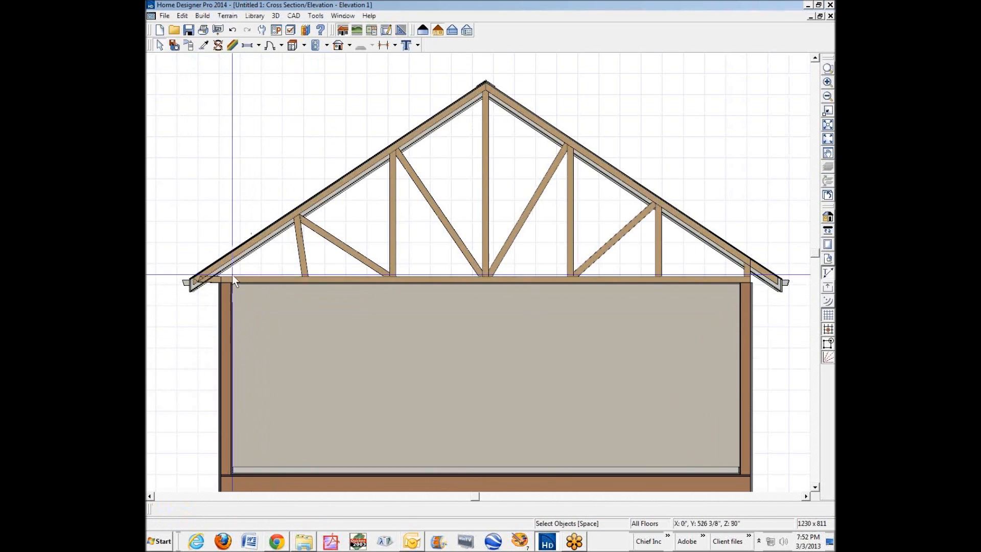
left_click(828, 68)
left_click_drag(166, 250, 230, 293)
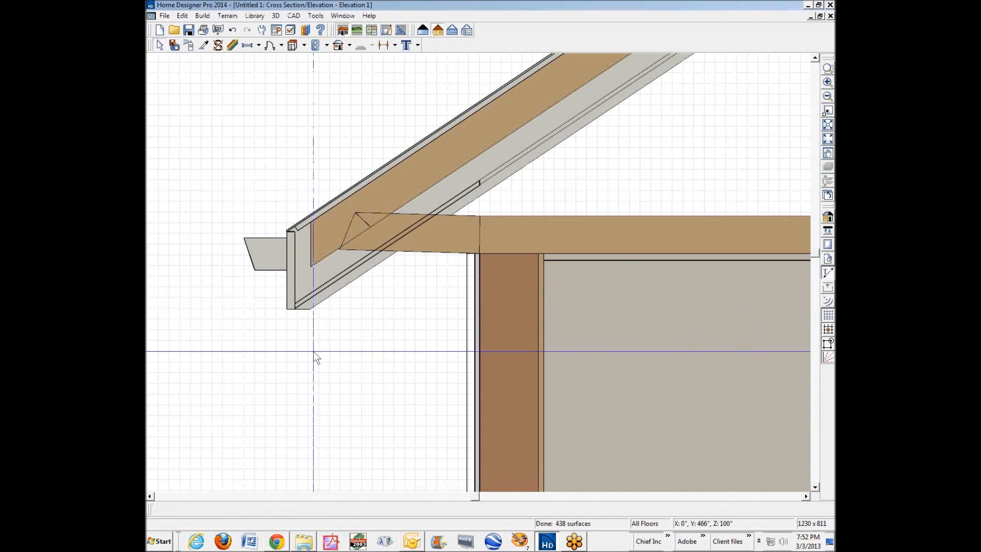
left_click(443, 247)
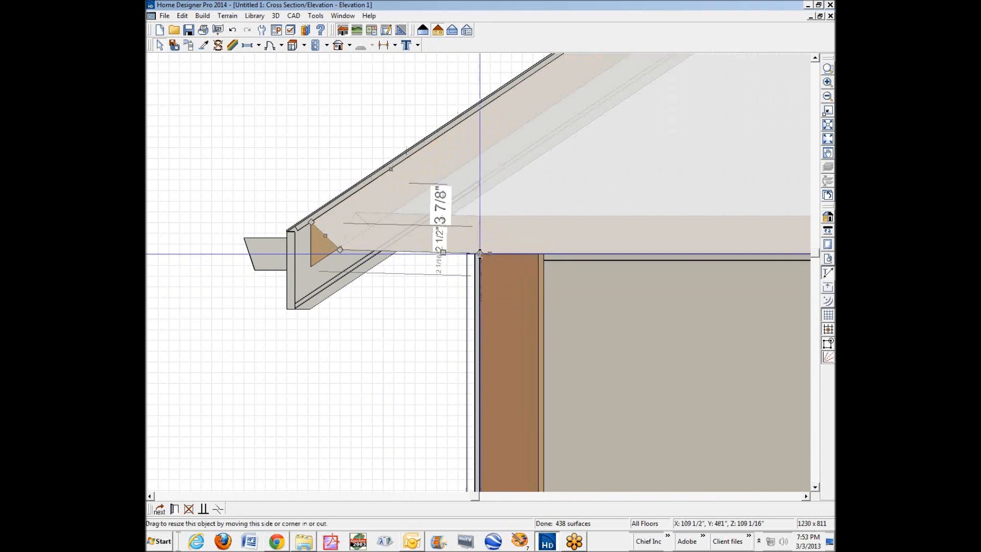
left_click_drag(480, 254, 340, 249)
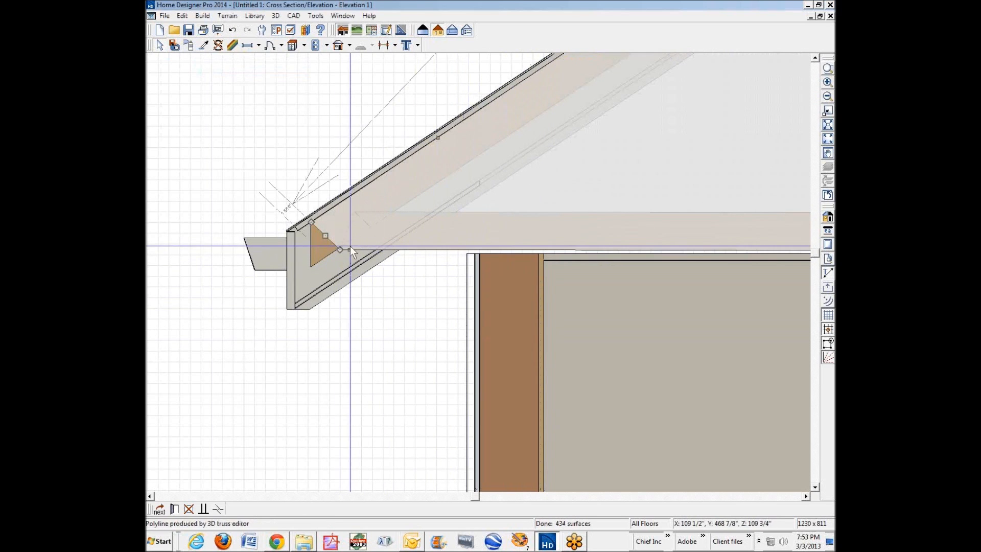
left_click_drag(350, 247, 354, 254)
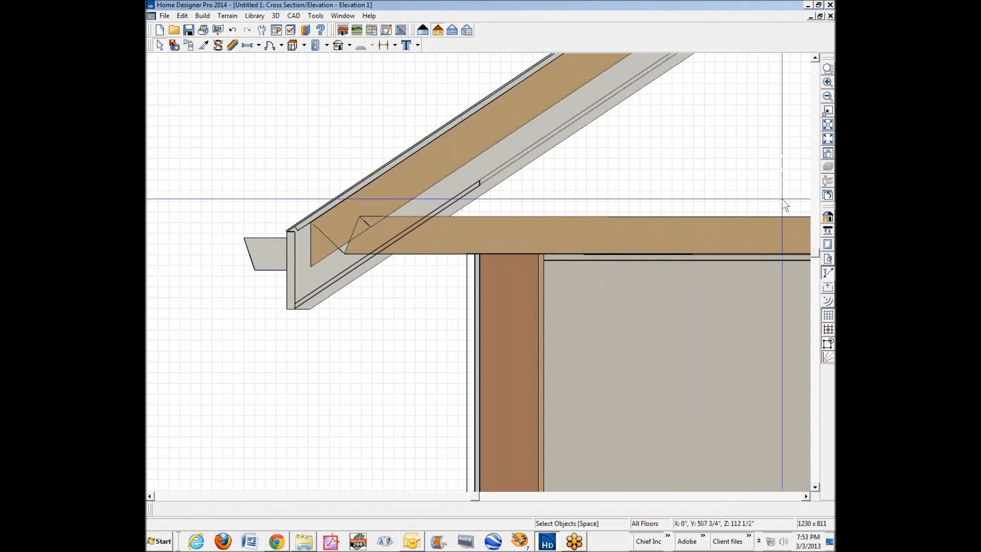
Extend the truss's right heel edge outward to the rafter tail so the bottom chord continues into the eave.
left_click(829, 109)
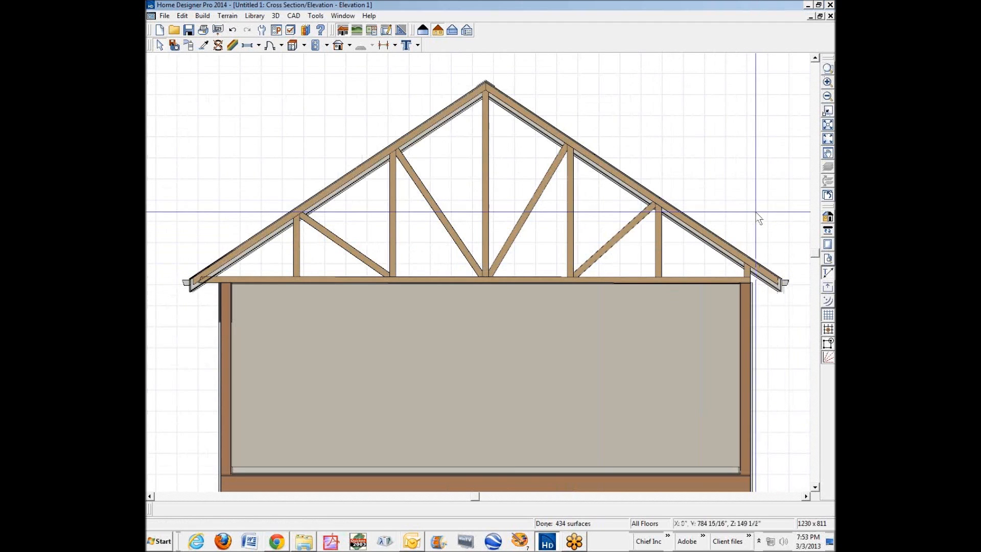
left_click_drag(707, 244, 810, 324)
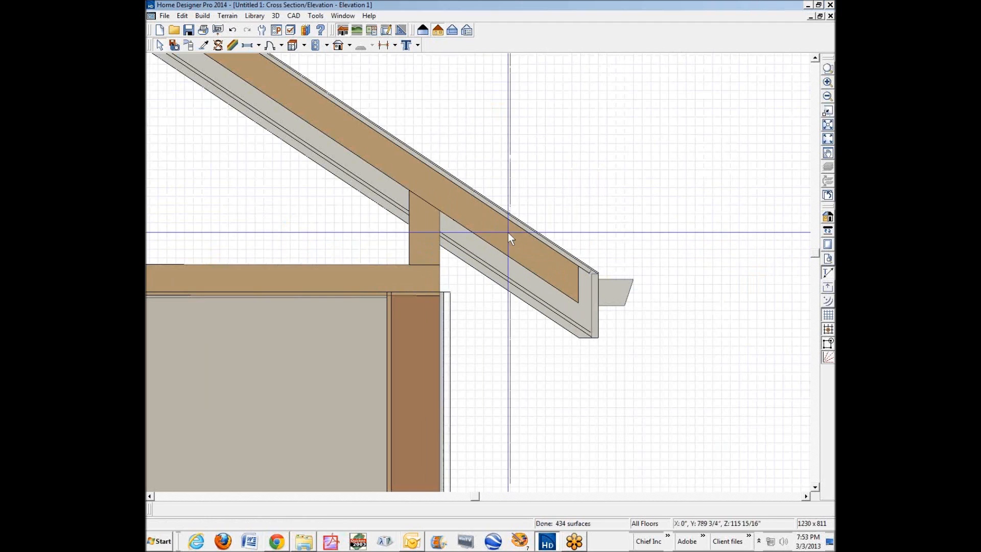
left_click(509, 233)
left_click_drag(439, 174, 579, 297)
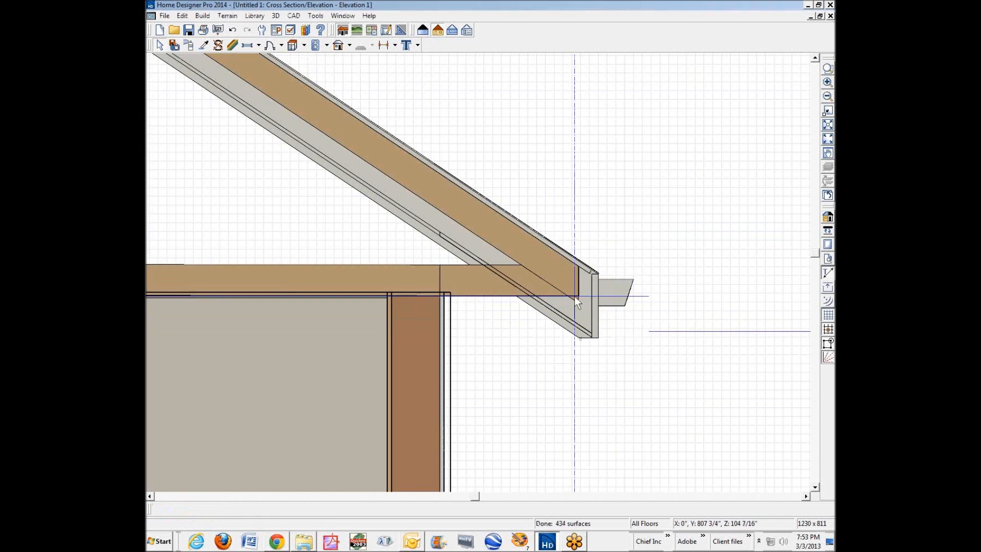
scroll(593, 293, "down", 3)
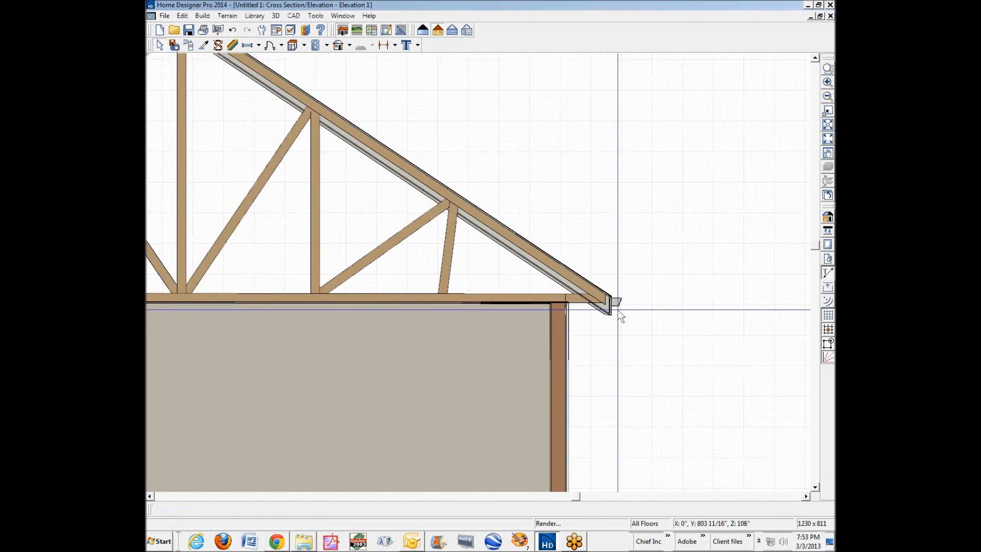
scroll(617, 309, "down", 3)
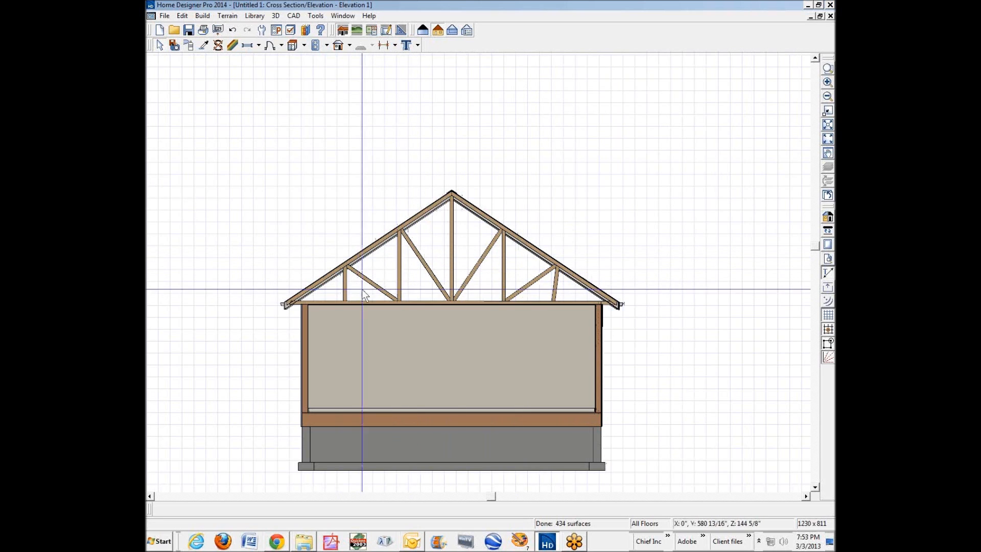
left_click(414, 262)
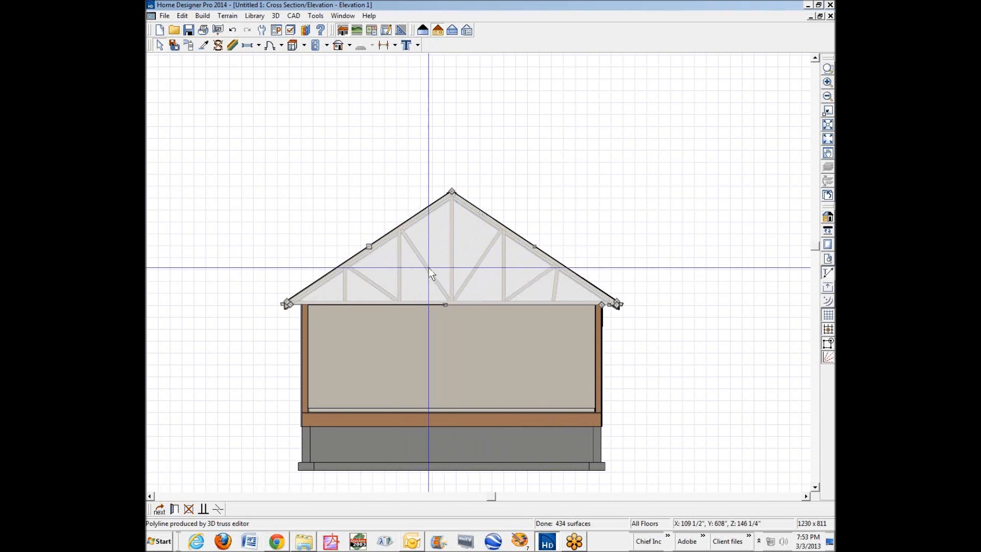
left_click(598, 228)
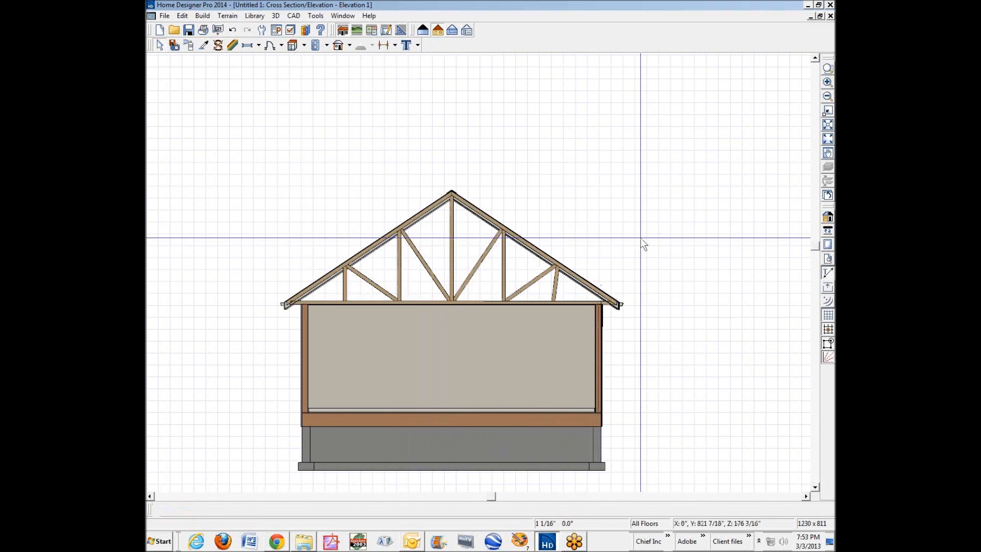